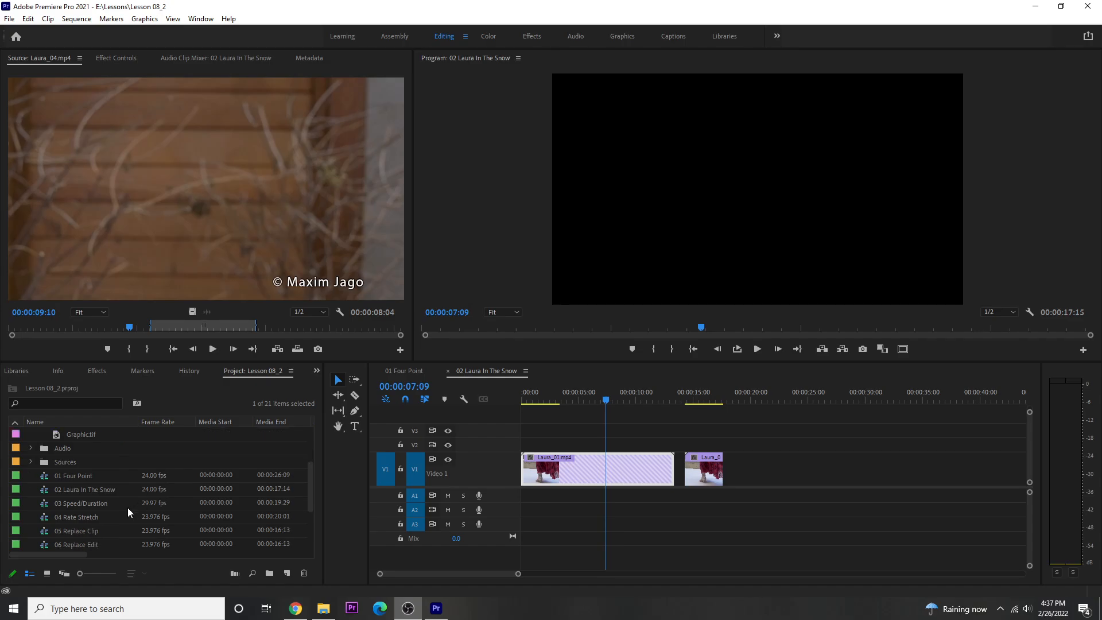
Step: Open the 03 Speed/Duration sequence in the timeline
{"action": "double_click", "coordinate": [46, 504]}
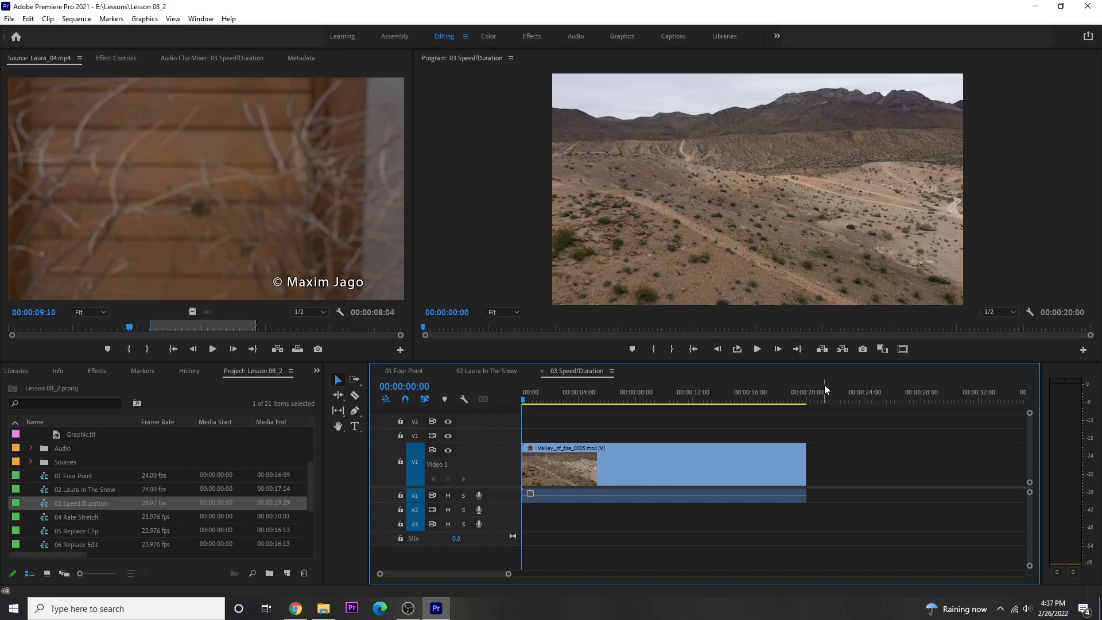
Step: Try setting the Valley_of_fire_0005.mp4 clip's speed to 200% with linked duration, and undo the speed change
{"action": "right_click", "coordinate": [660, 463]}
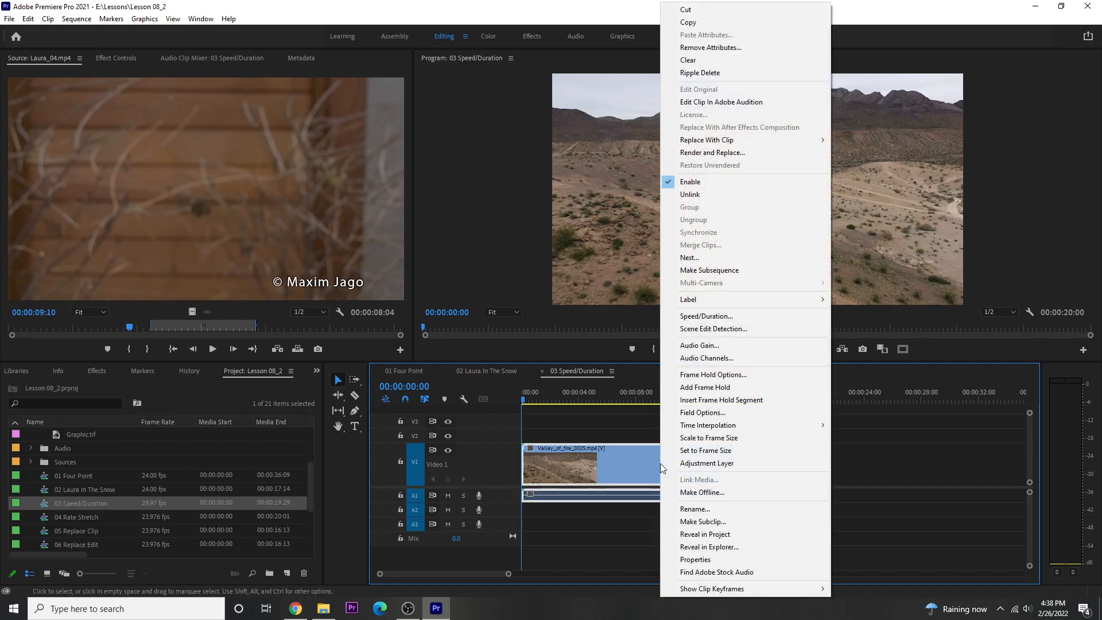
{"action": "left_click", "coordinate": [700, 317]}
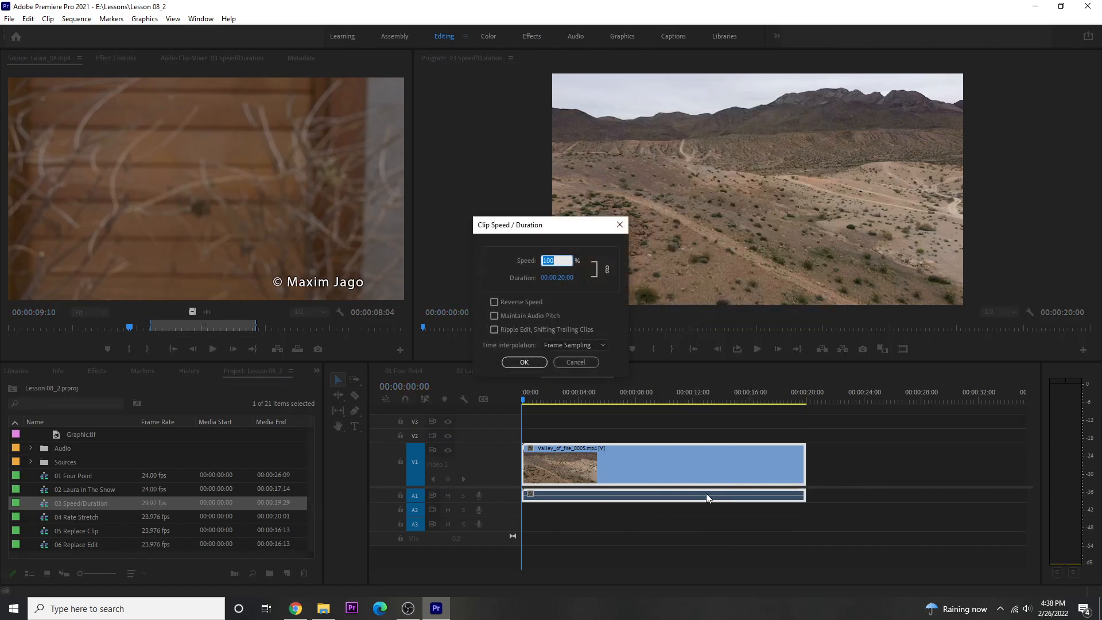
{"action": "left_click_drag", "start_coordinate": [553, 230], "coordinate": [681, 250]}
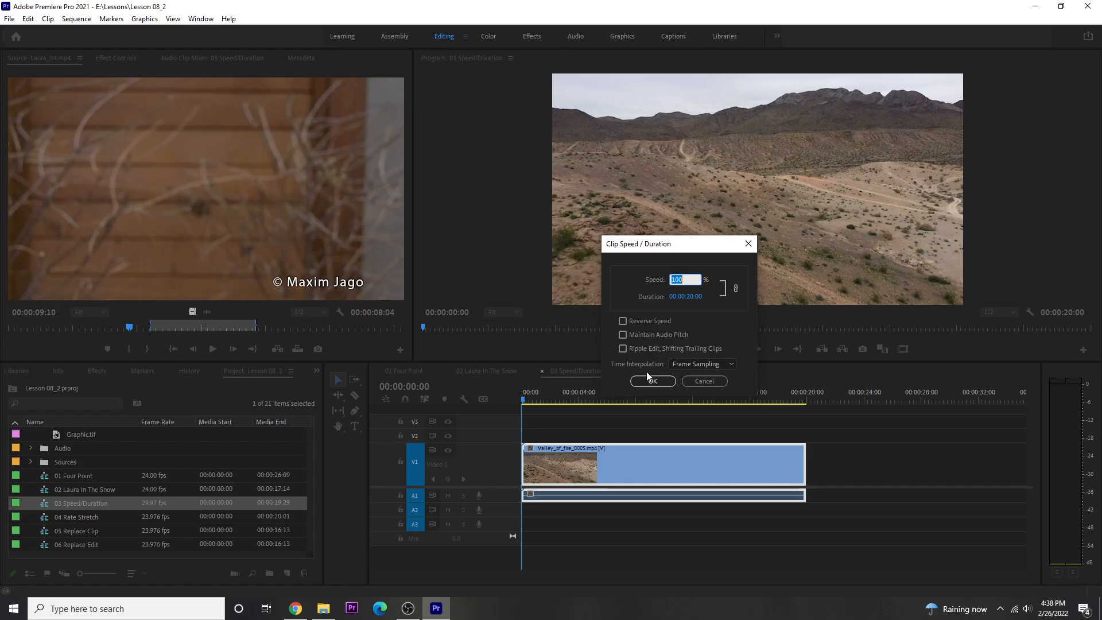
{"action": "left_click", "coordinate": [723, 364]}
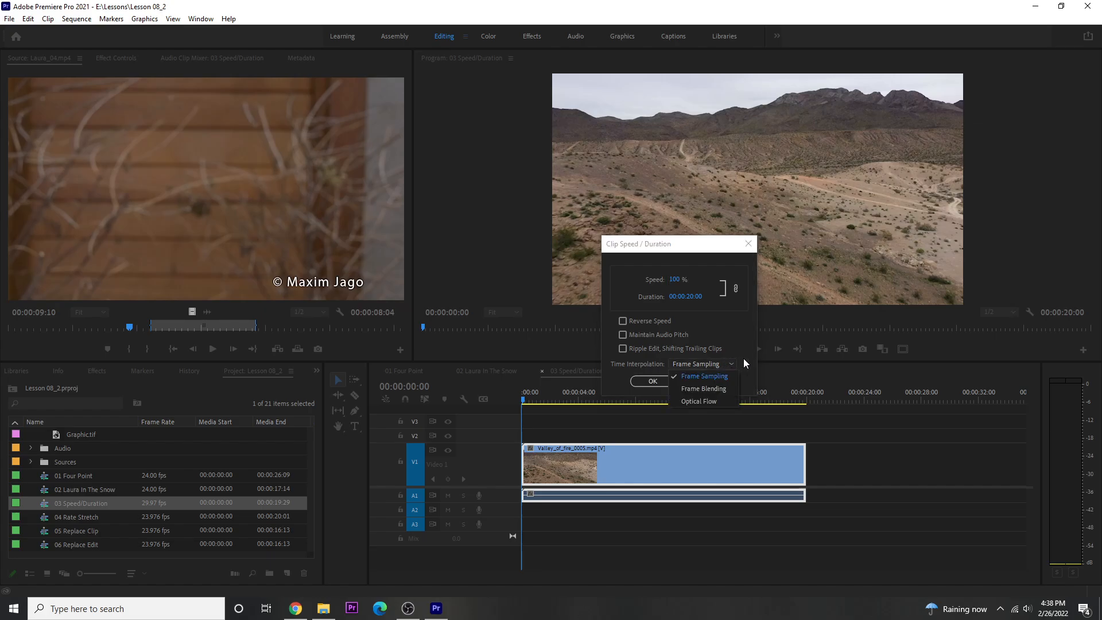
{"action": "left_click", "coordinate": [743, 363]}
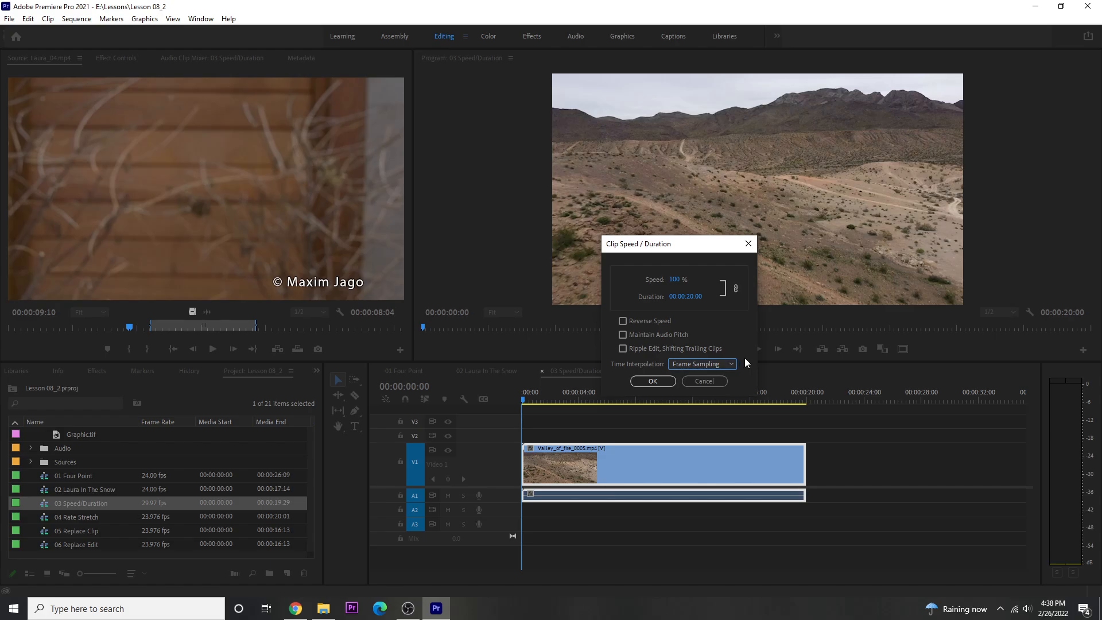
{"action": "left_click", "coordinate": [674, 279]}
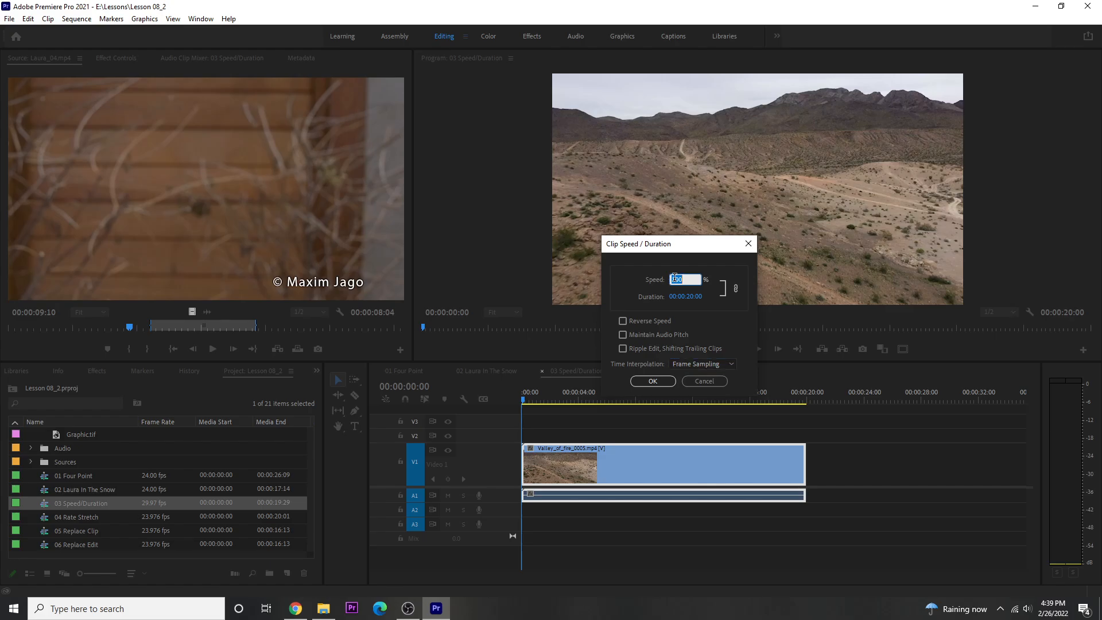
{"action": "type", "text": "200"}
{"action": "left_click", "coordinate": [645, 384]}
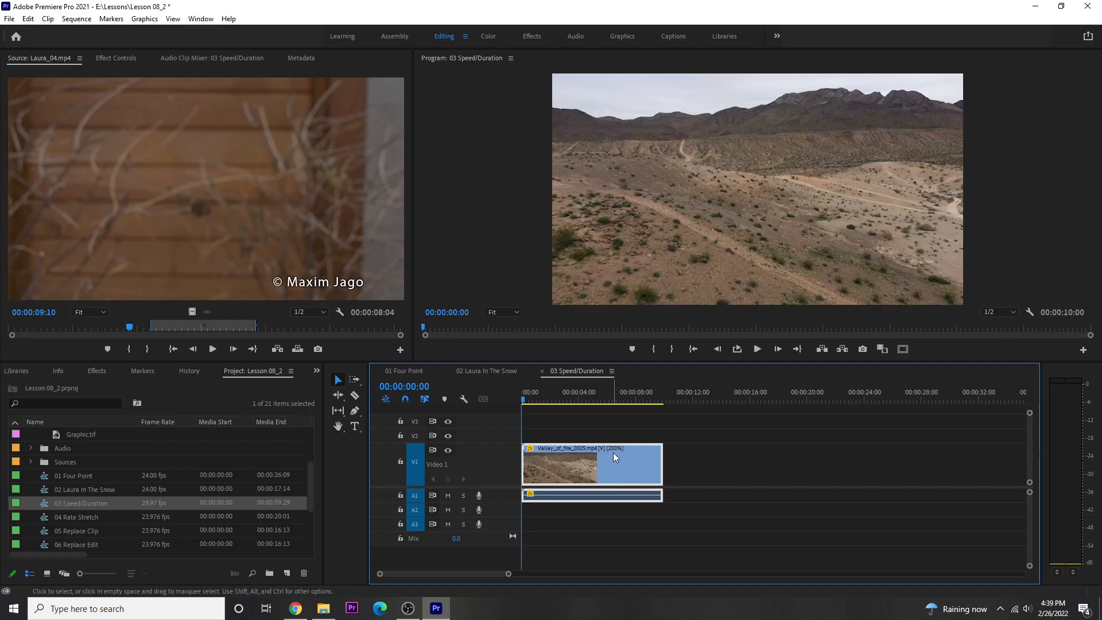
{"action": "mouse_move", "coordinate": [619, 450]}
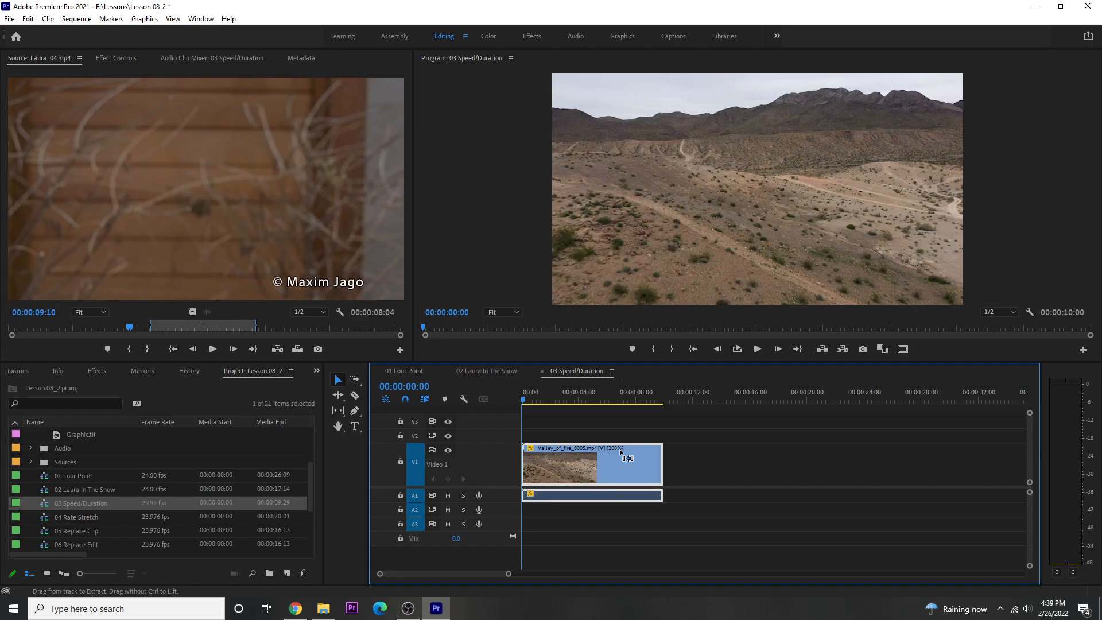
{"action": "key", "text": "ctrl+z"}
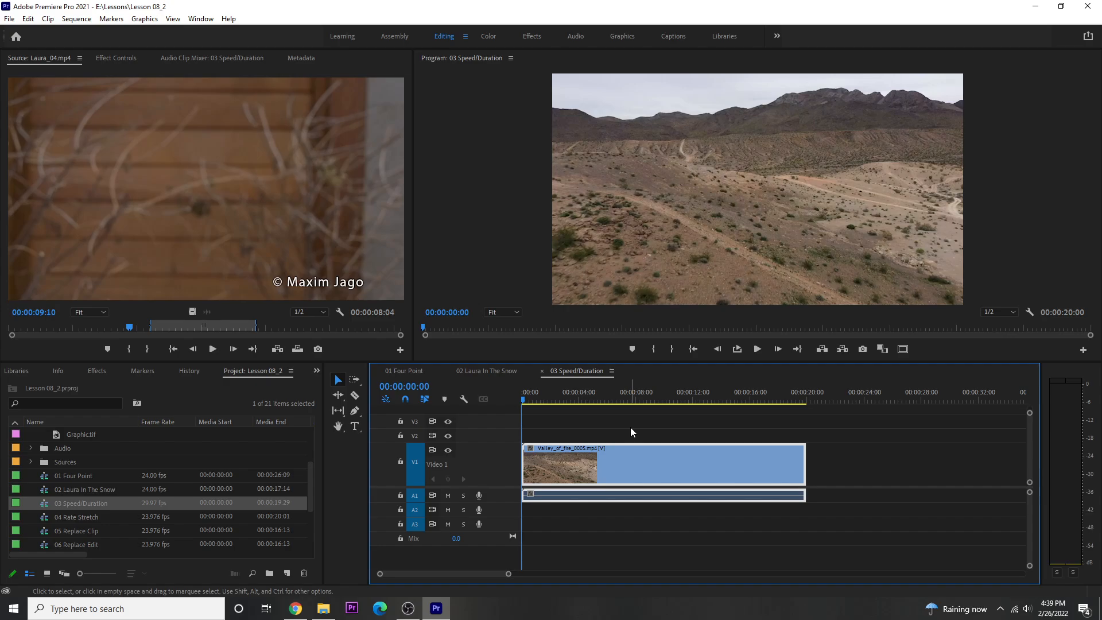
Step: Unlink speed from duration for the Valley_of_fire_0005.mp4 clip, set its speed to 50%, and scrub through the result
{"action": "key", "text": "ctrl+r"}
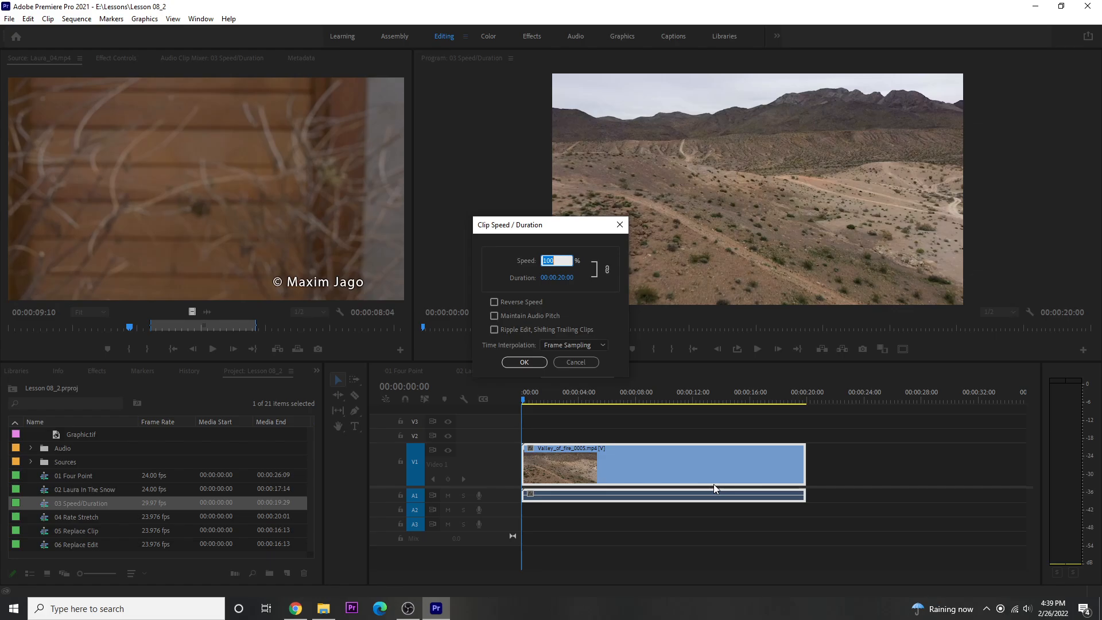
{"action": "left_click", "coordinate": [607, 270]}
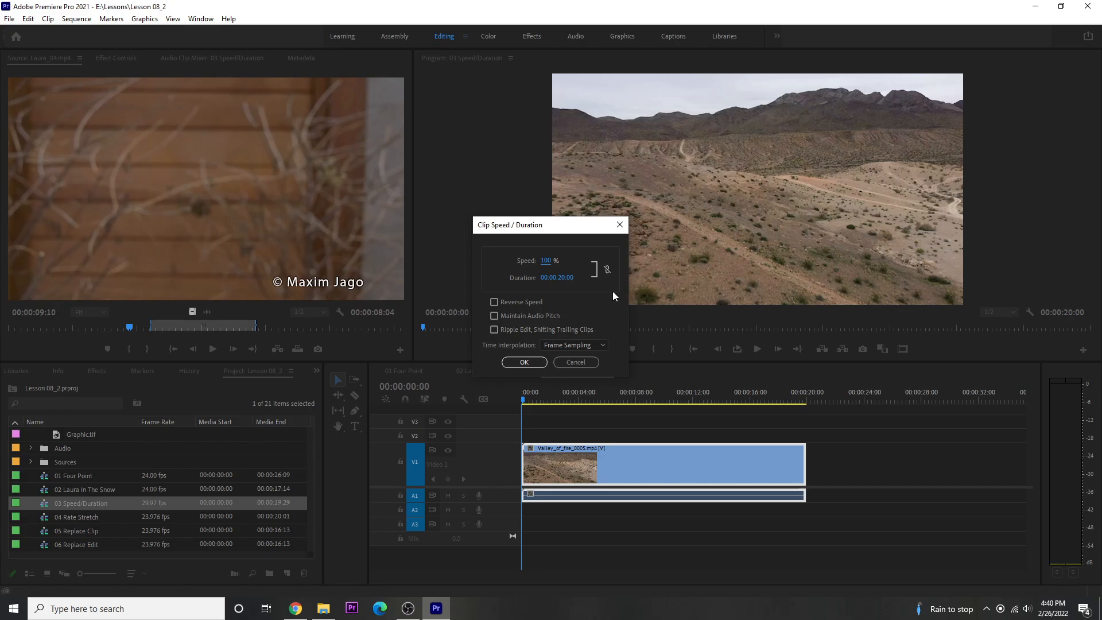
{"action": "left_click", "coordinate": [545, 261]}
{"action": "type", "text": "50"}
{"action": "left_click", "coordinate": [531, 363]}
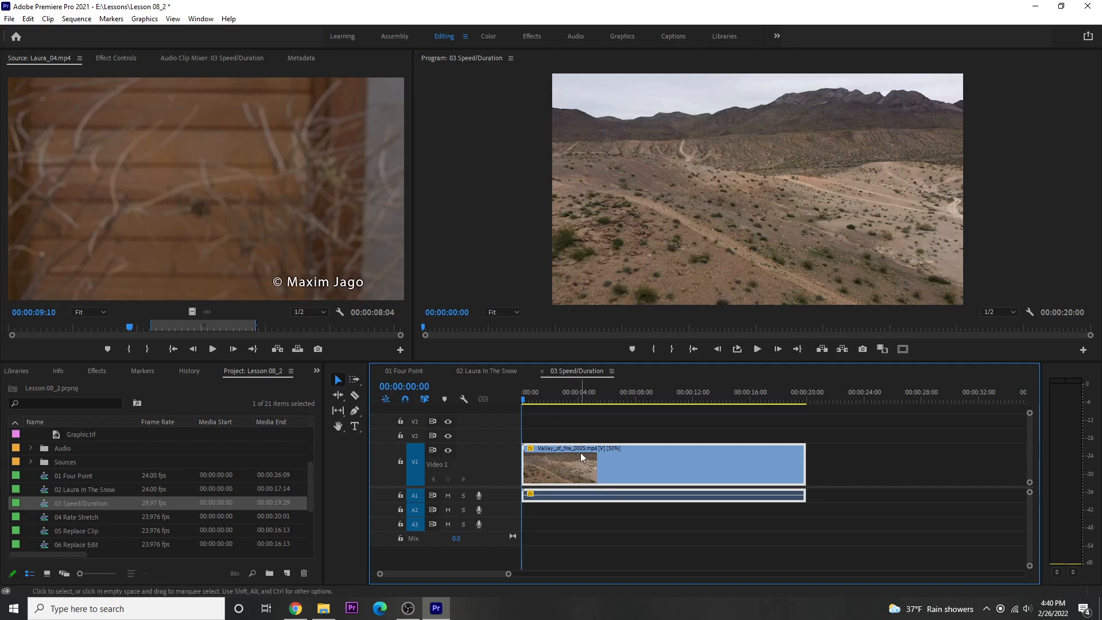
{"action": "left_click_drag", "start_coordinate": [525, 397], "coordinate": [695, 409]}
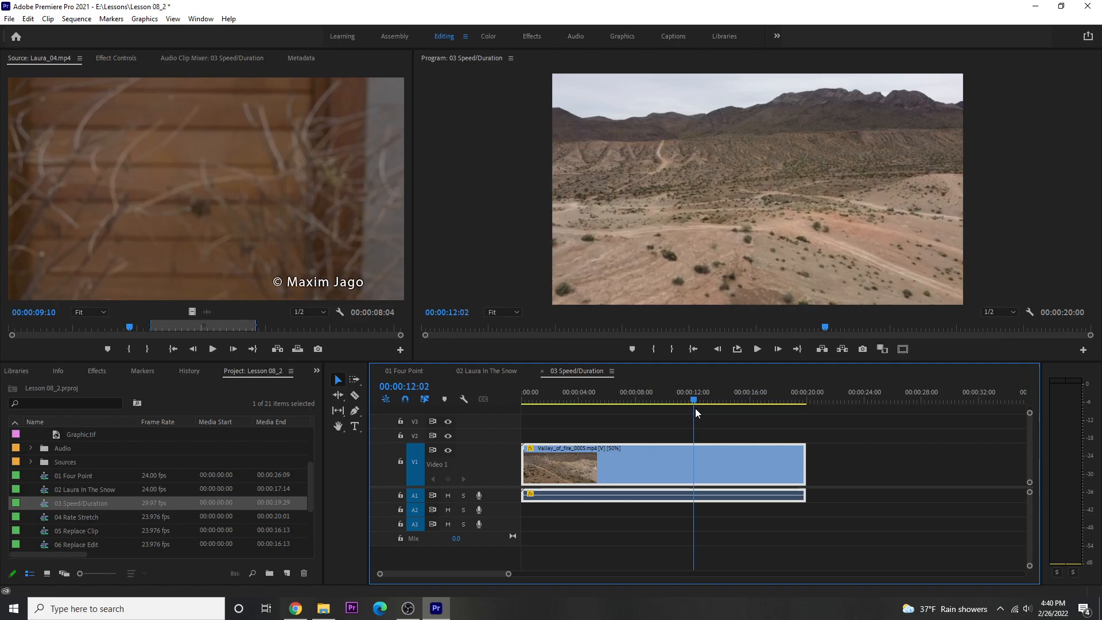
{"action": "left_click_drag", "start_coordinate": [696, 409], "coordinate": [719, 414]}
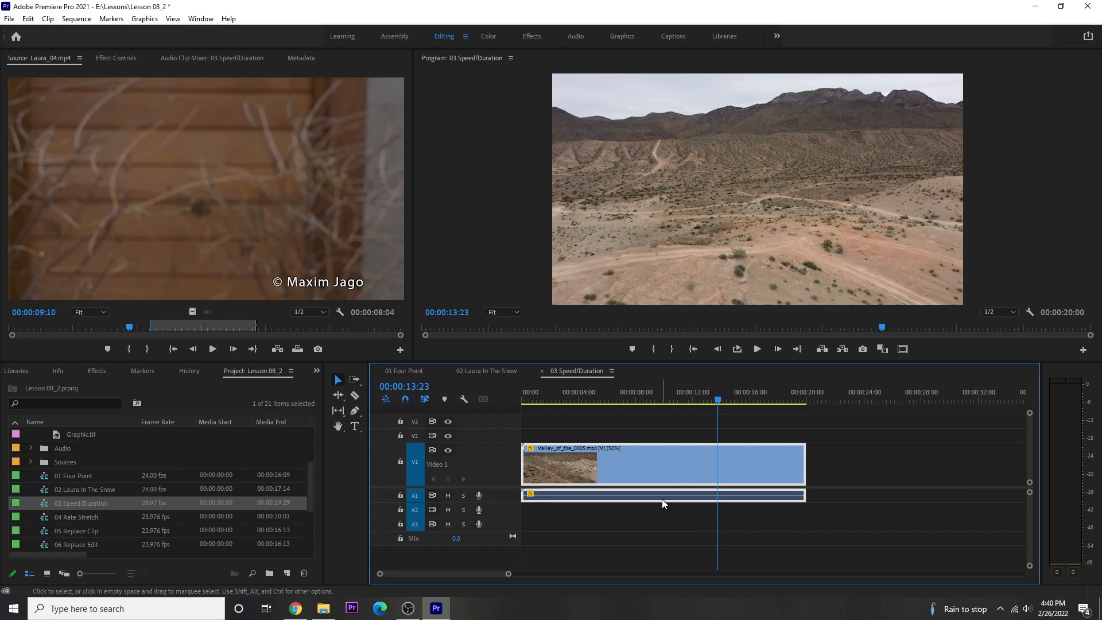
Step: Reverse the playback speed of the Valley_of_fire_0005.mp4 clip and scrub through the result
{"action": "key", "text": "ctrl+r"}
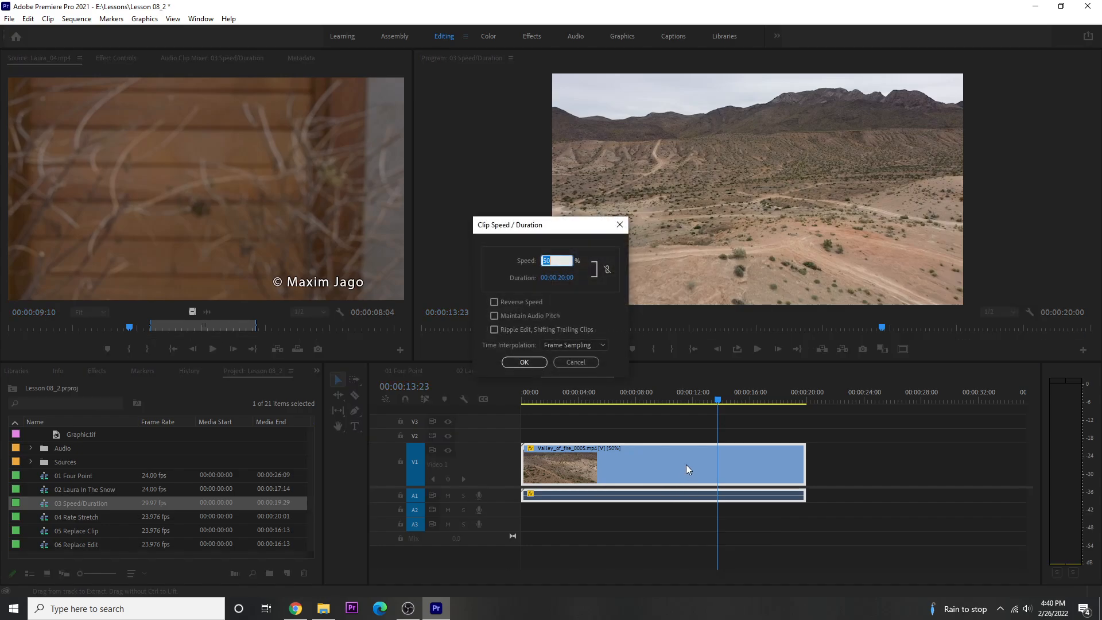
{"action": "left_click", "coordinate": [494, 302]}
{"action": "left_click", "coordinate": [527, 363]}
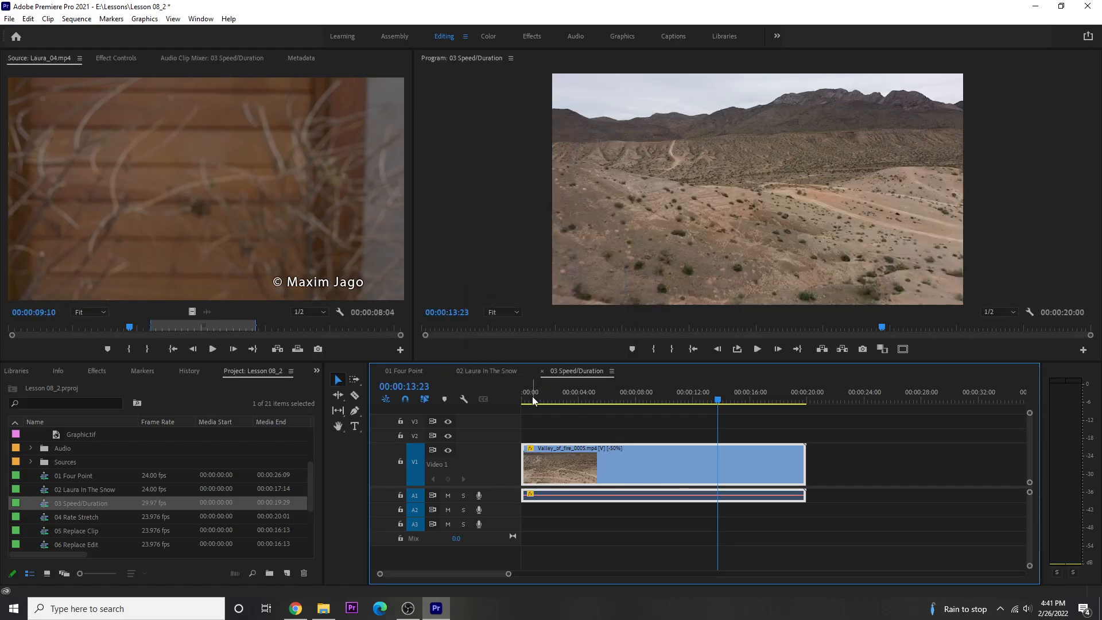
{"action": "left_click_drag", "start_coordinate": [532, 396], "coordinate": [722, 396]}
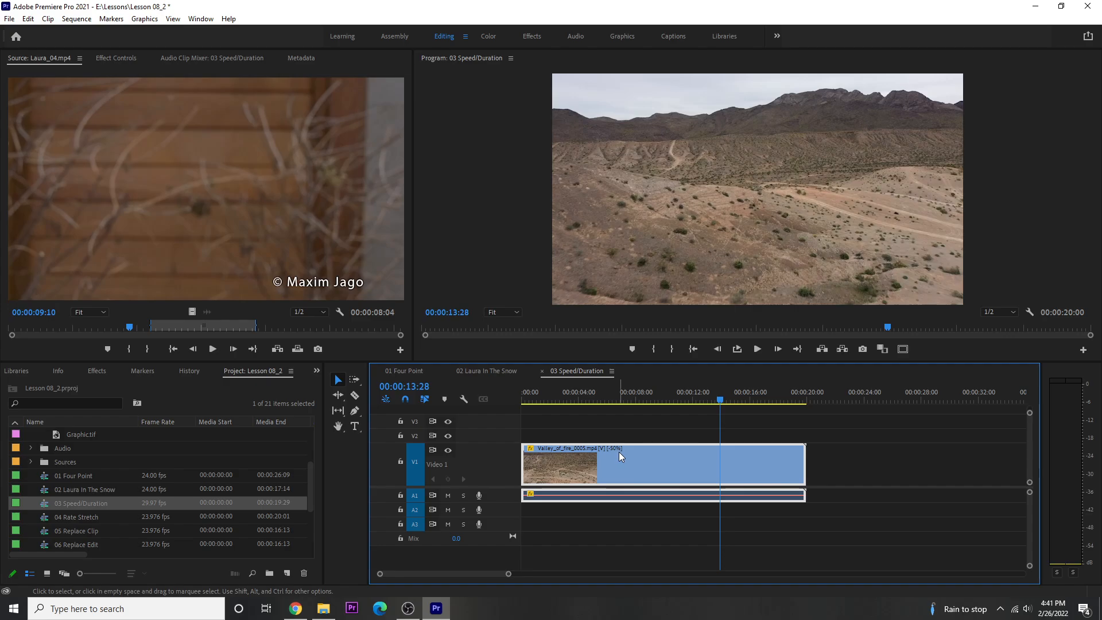
{"action": "mouse_move", "coordinate": [618, 452]}
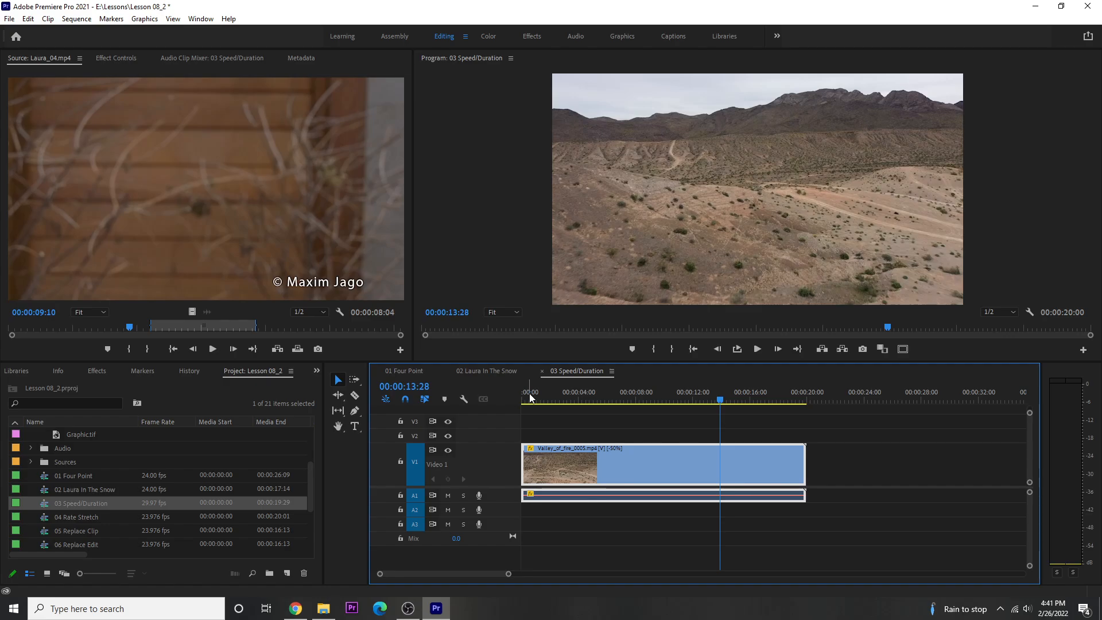
Step: Open the 04 Rate Stretch sequence and place the playhead at the end of the audio, at 00:00:20:02
{"action": "double_click", "coordinate": [47, 516]}
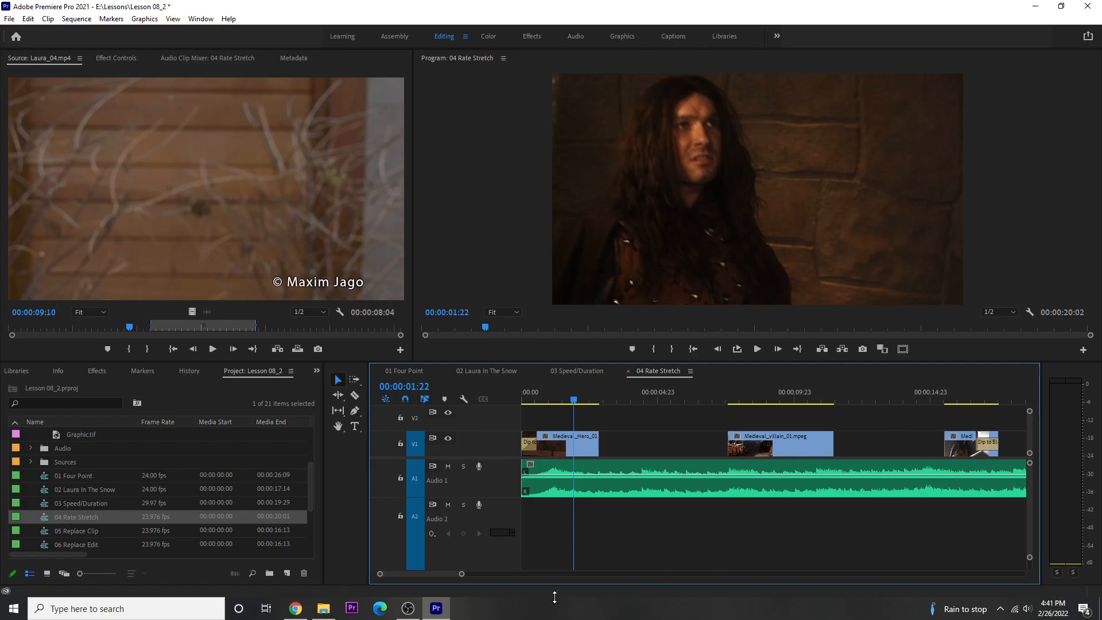
{"action": "left_click_drag", "start_coordinate": [462, 574], "coordinate": [482, 574]}
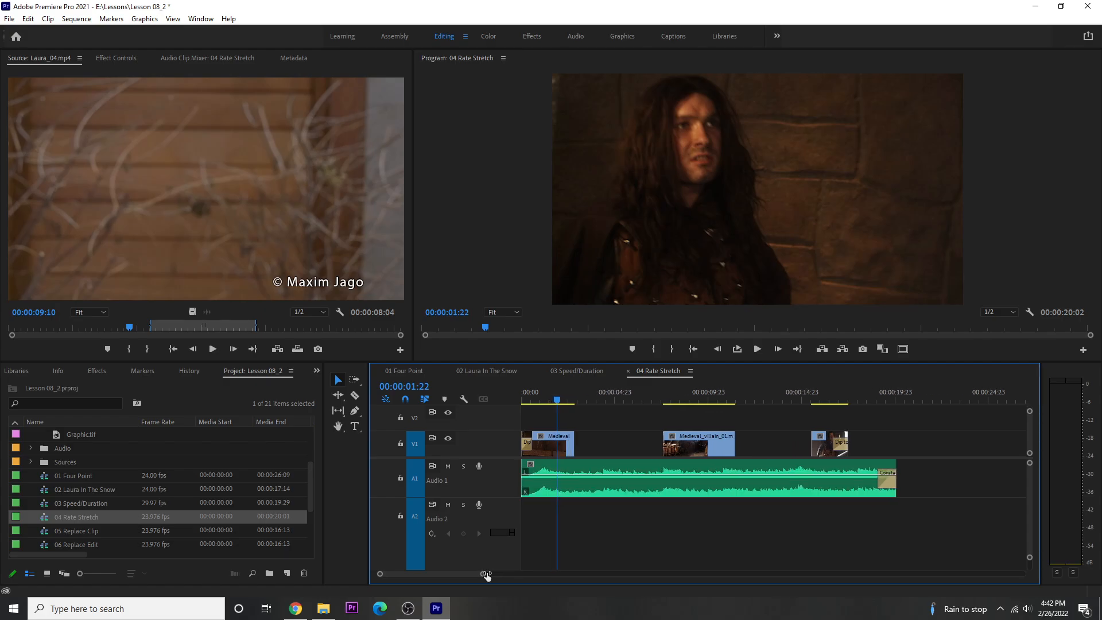
{"action": "left_click_drag", "start_coordinate": [888, 395], "coordinate": [893, 397]}
{"action": "left_click", "coordinate": [894, 398]}
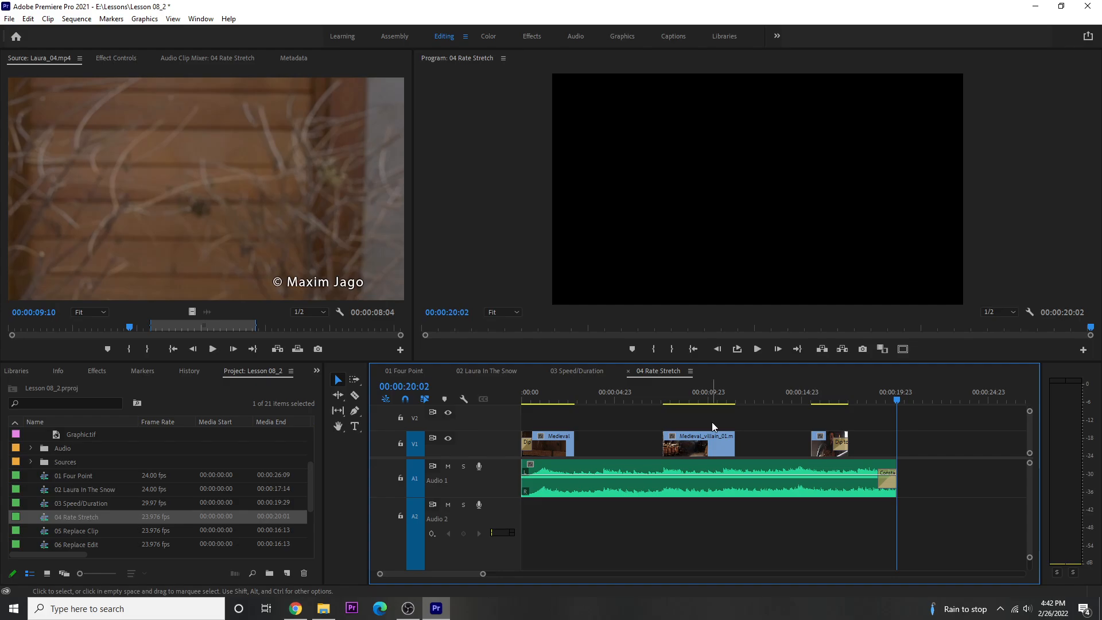
Step: Use the Rate Stretch tool to extend the first and second video clips until each meets the start of the following clip
{"action": "left_click", "coordinate": [338, 394]}
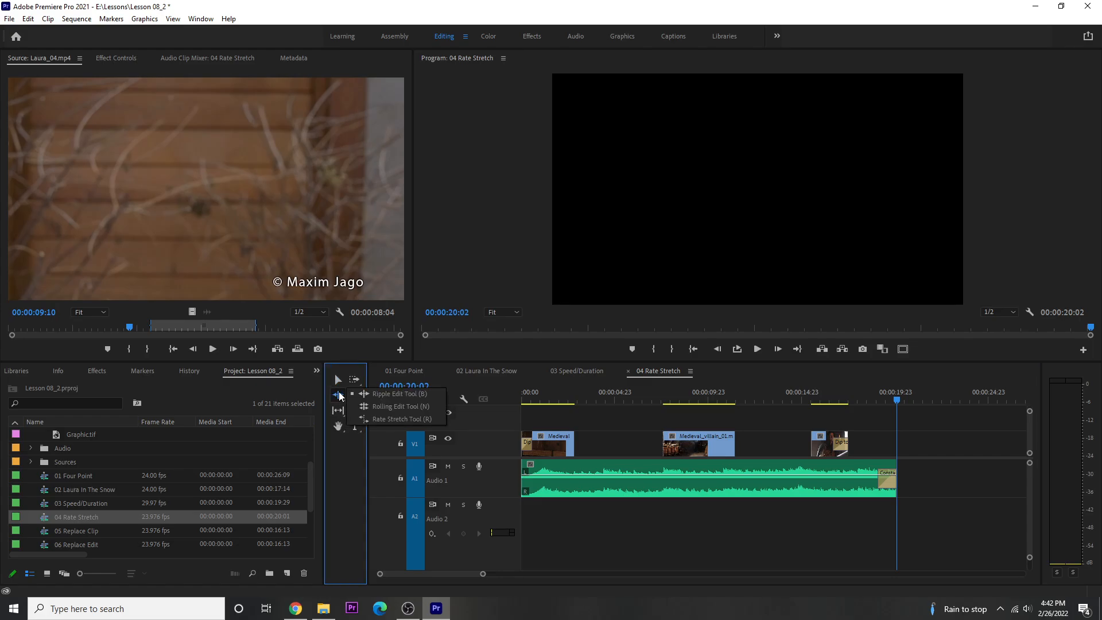
{"action": "left_click", "coordinate": [369, 421]}
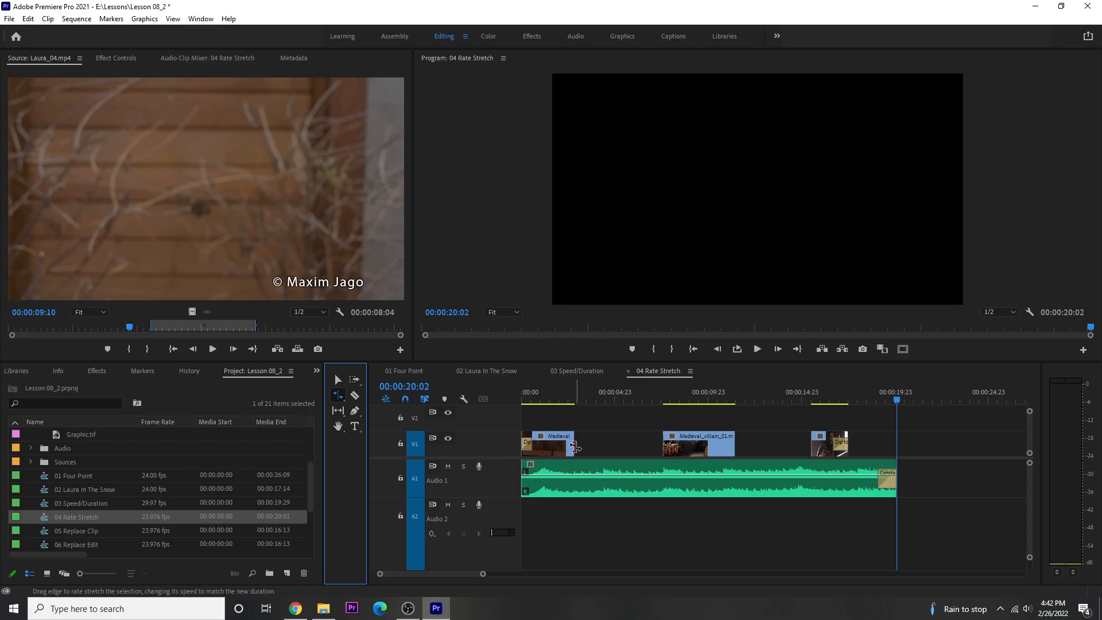
{"action": "left_click_drag", "start_coordinate": [575, 447], "coordinate": [663, 445]}
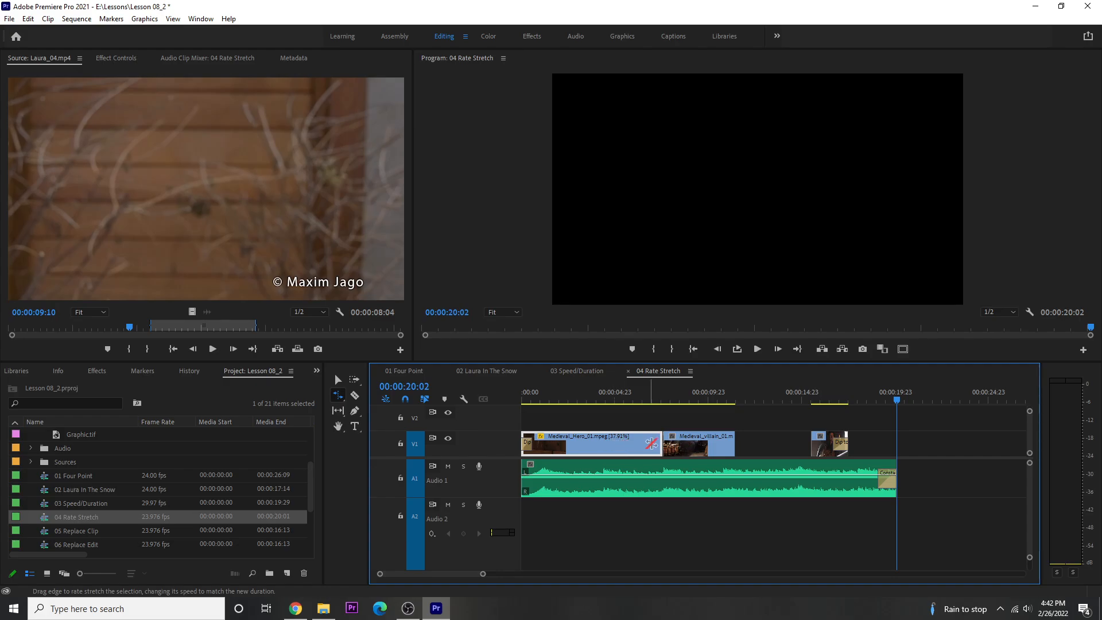
{"action": "left_click_drag", "start_coordinate": [734, 441], "coordinate": [810, 438]}
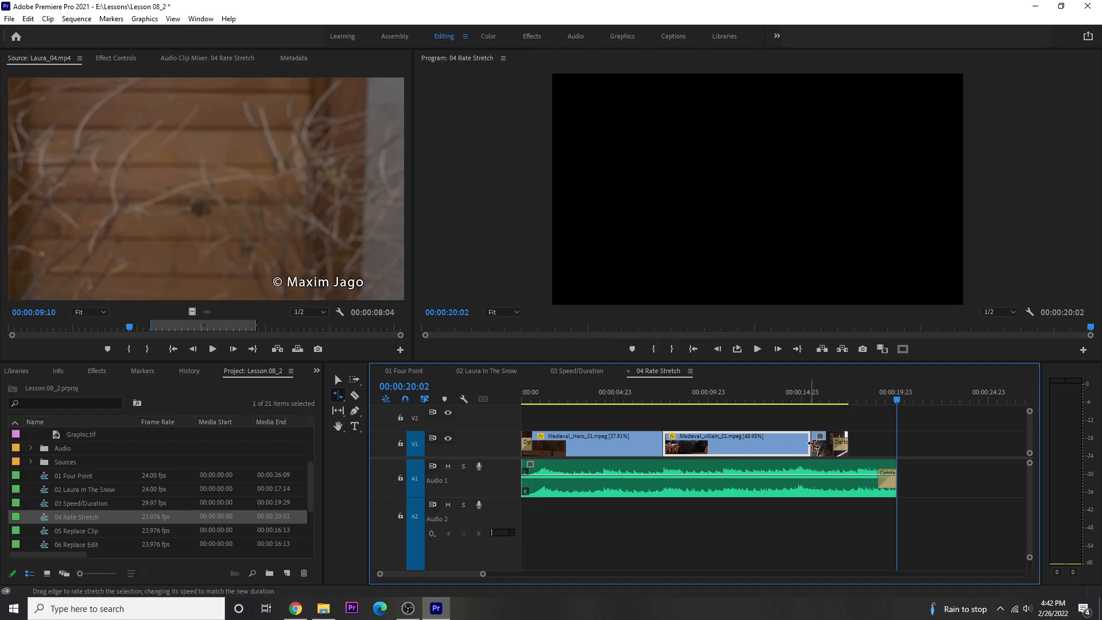
Step: Rate-stretch the last Medieval_Hero_01.mpeg clip to the end of the audio and return the playhead to the sequence start
{"action": "left_click", "coordinate": [847, 442]}
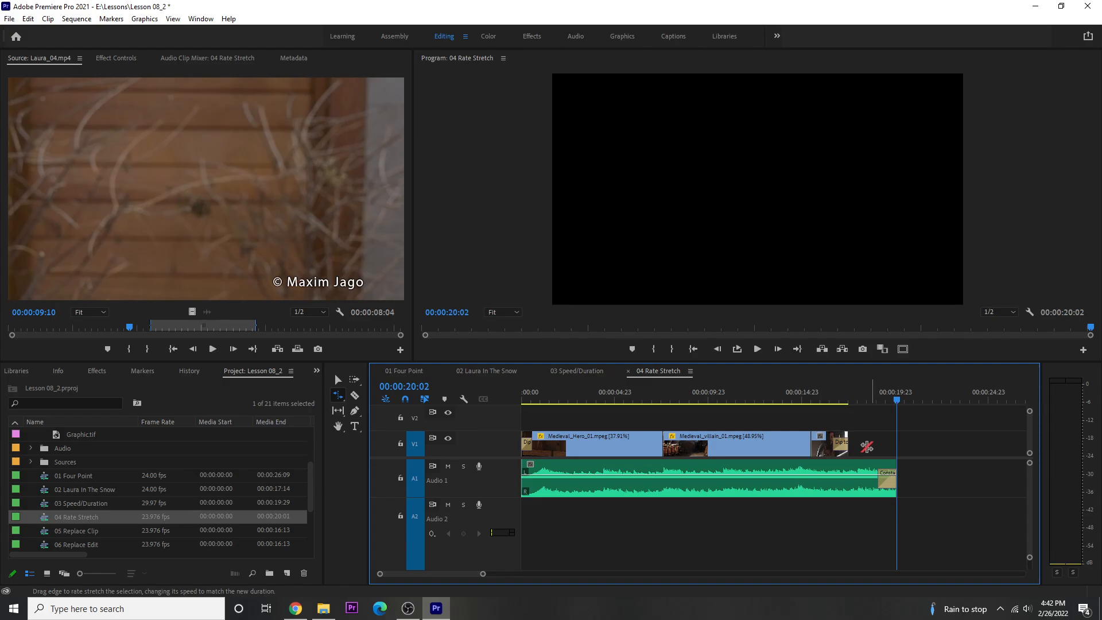
{"action": "left_click", "coordinate": [831, 391]}
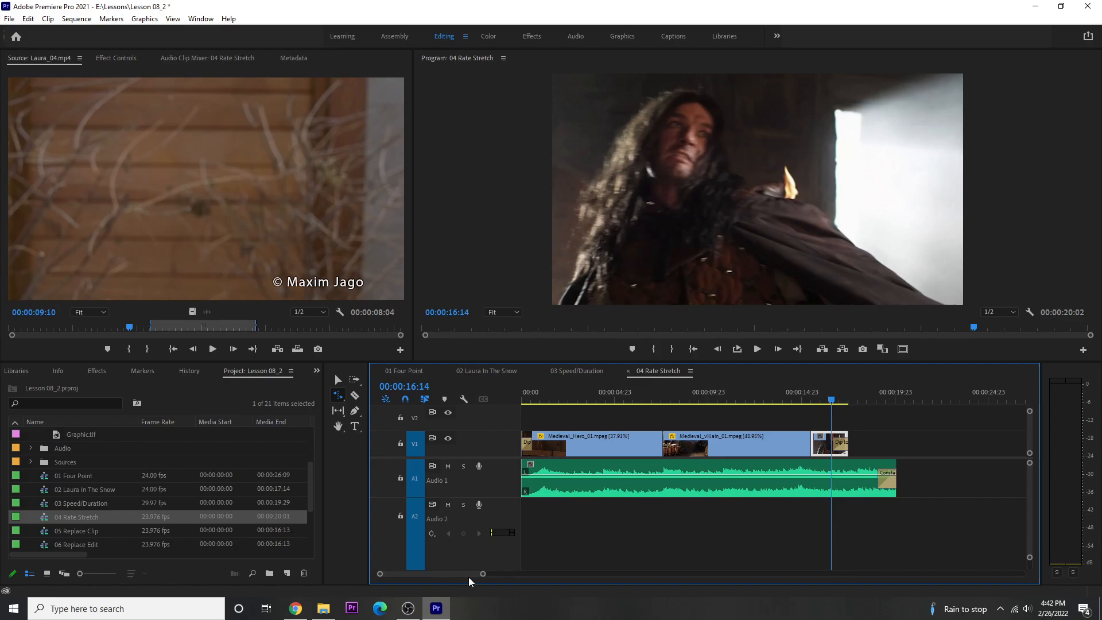
{"action": "left_click_drag", "start_coordinate": [482, 576], "coordinate": [451, 576]}
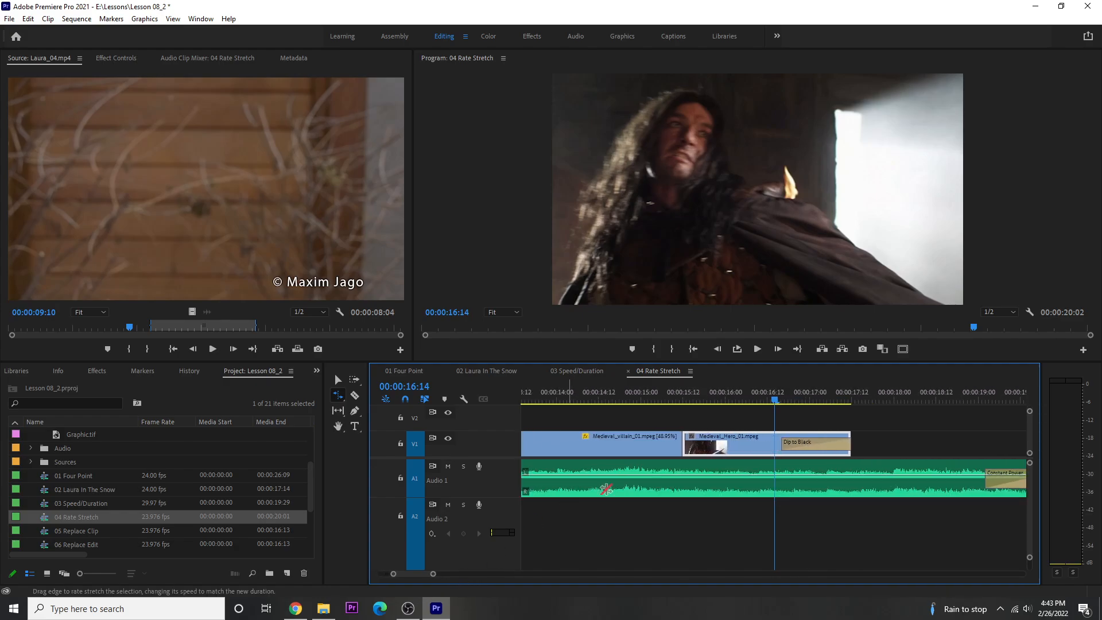
{"action": "left_click", "coordinate": [873, 443]}
{"action": "left_click", "coordinate": [848, 442]}
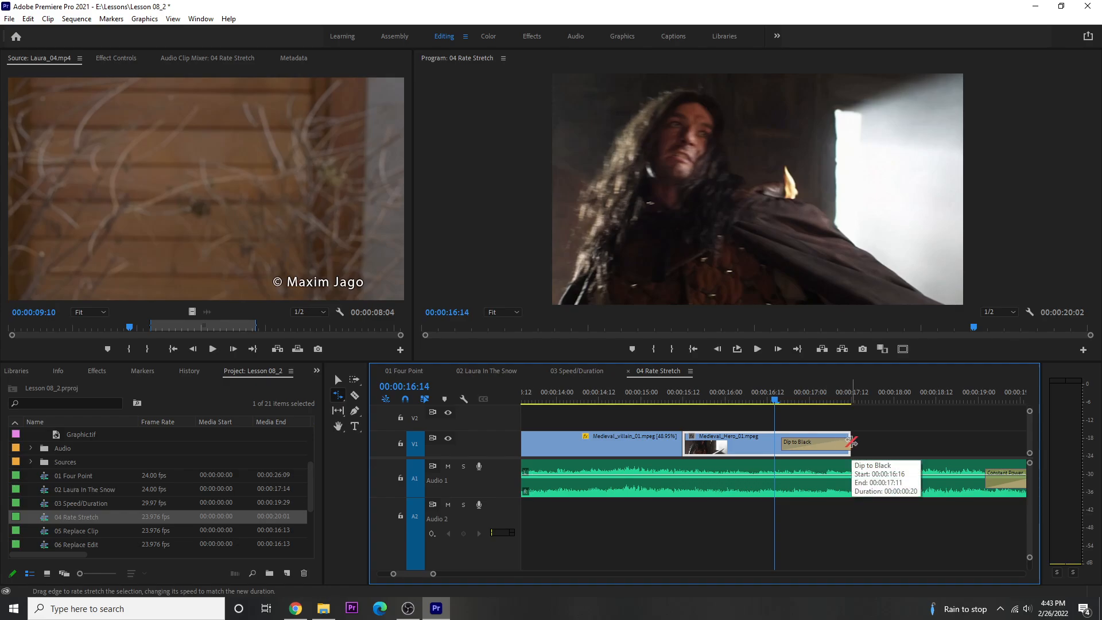
{"action": "scroll", "coordinate": [823, 458], "scroll_direction": "down", "scroll_amount": 5}
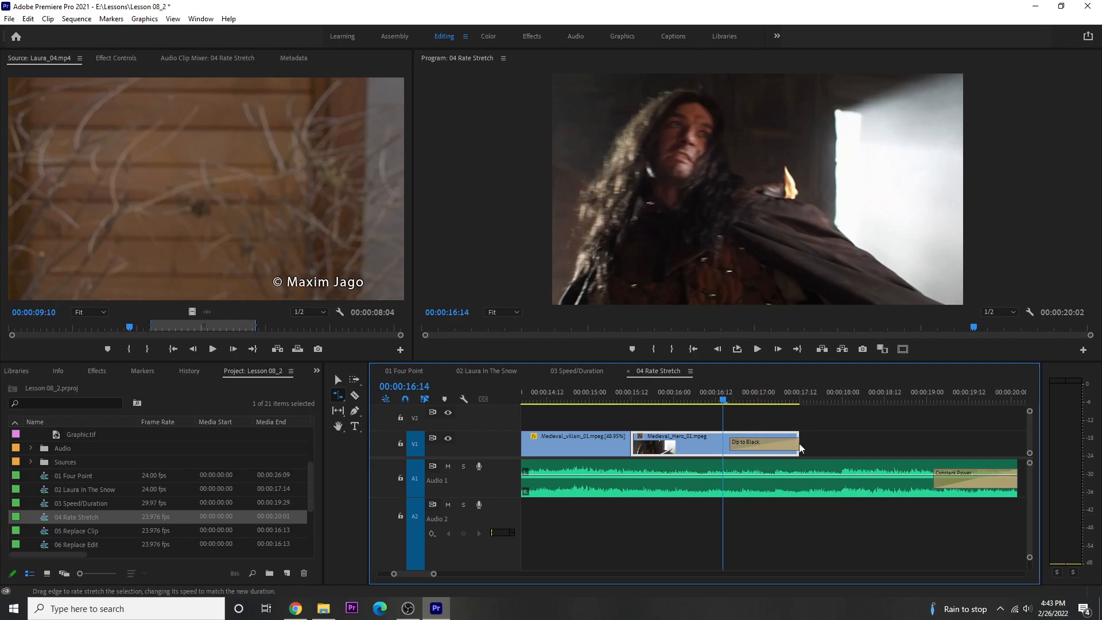
{"action": "scroll", "coordinate": [758, 450], "scroll_direction": "down", "scroll_amount": 2}
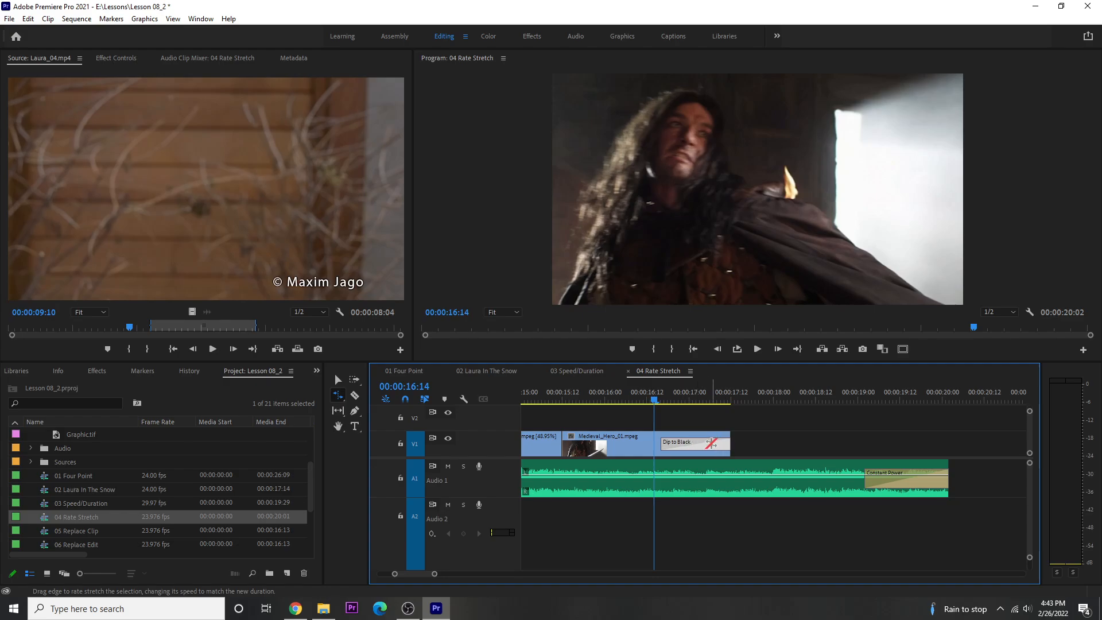
{"action": "left_click_drag", "start_coordinate": [729, 442], "coordinate": [942, 421]}
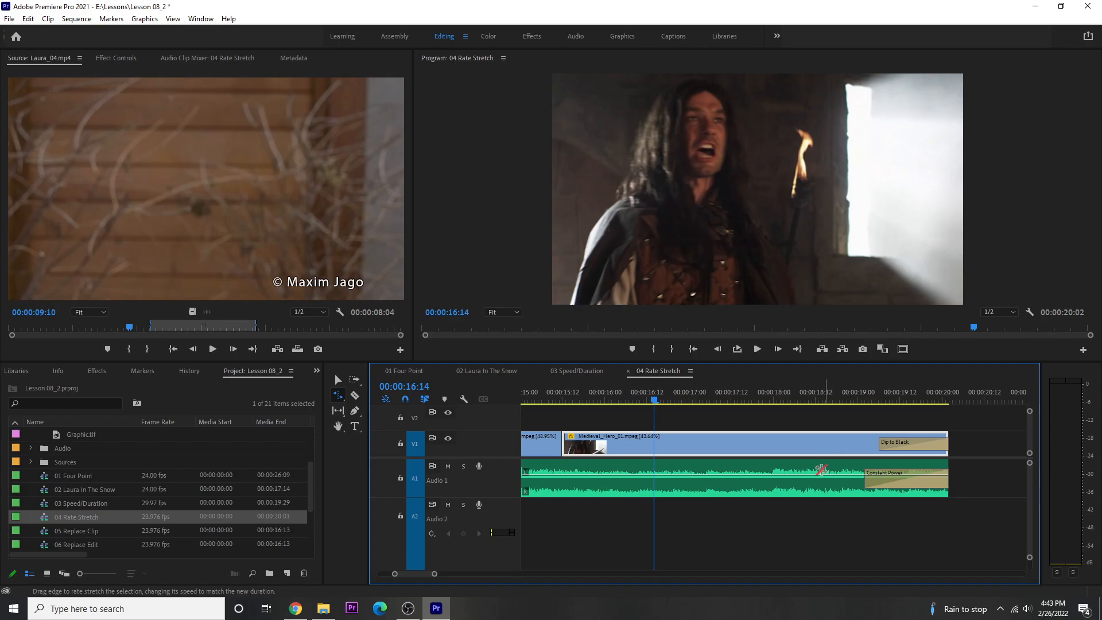
{"action": "left_click_drag", "start_coordinate": [435, 574], "coordinate": [478, 572]}
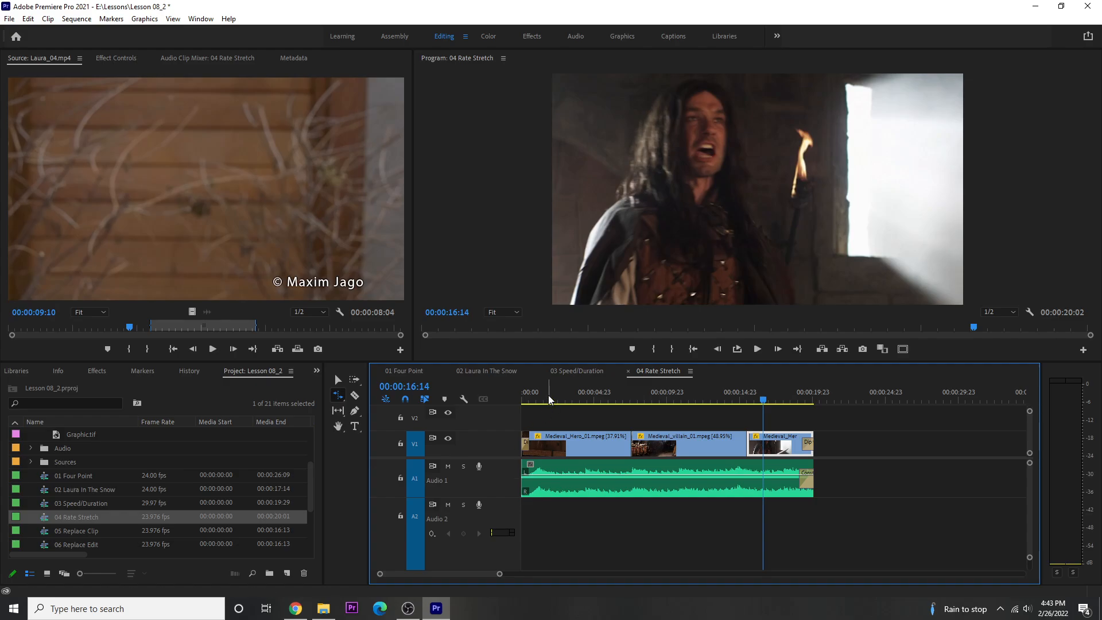
{"action": "left_click_drag", "start_coordinate": [549, 391], "coordinate": [508, 394]}
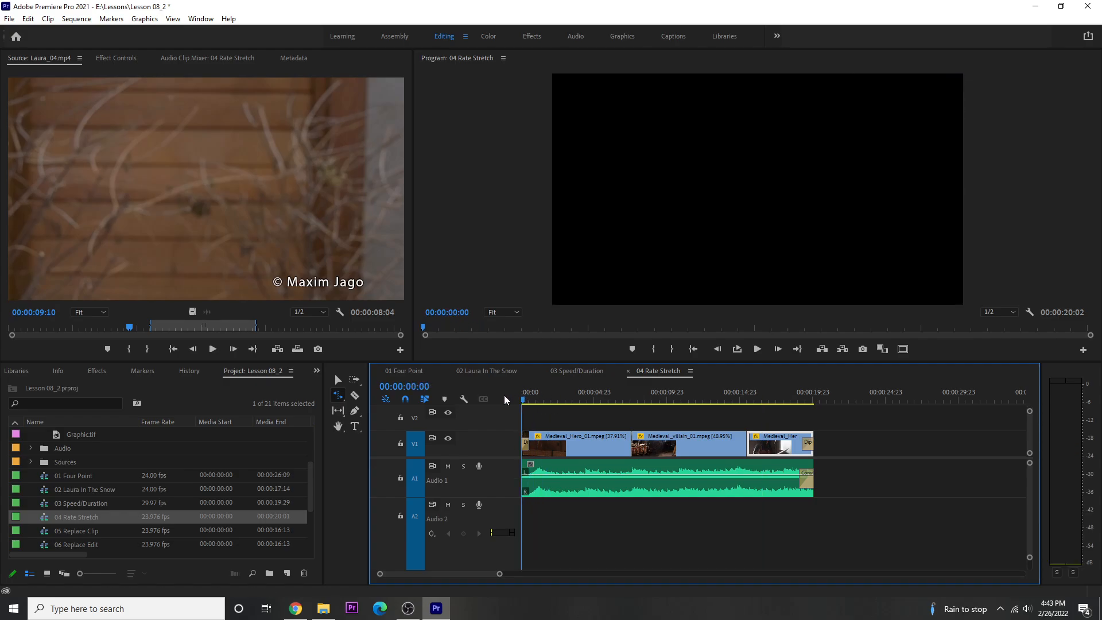
Step: Play the 04 Rate Stretch sequence from the start to review the stretched clips
{"action": "key", "text": "space"}
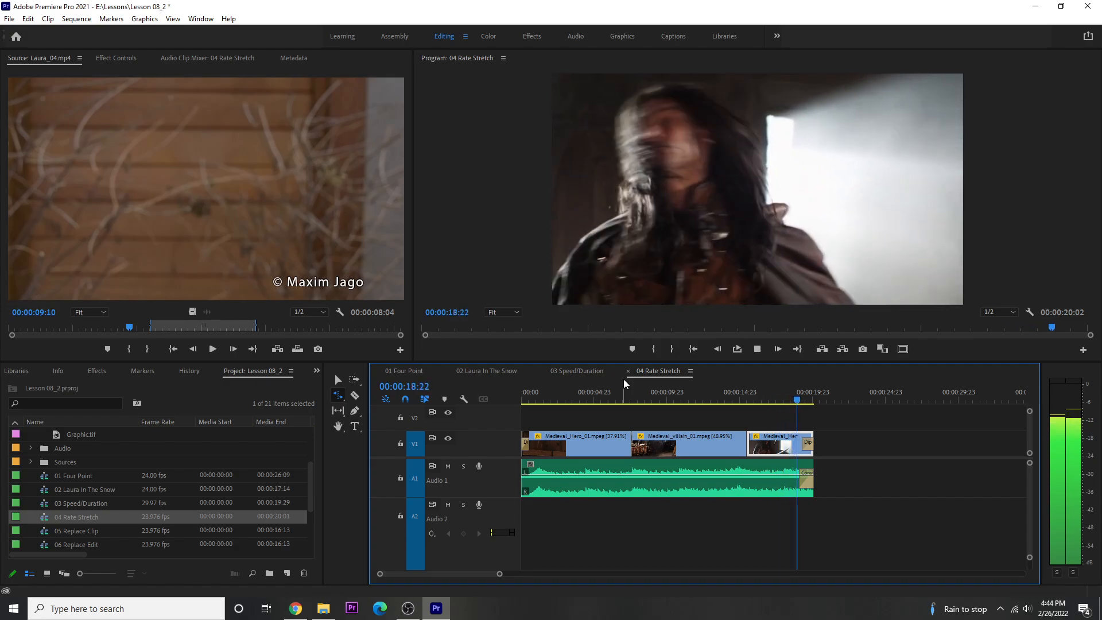
{"action": "key", "text": "space"}
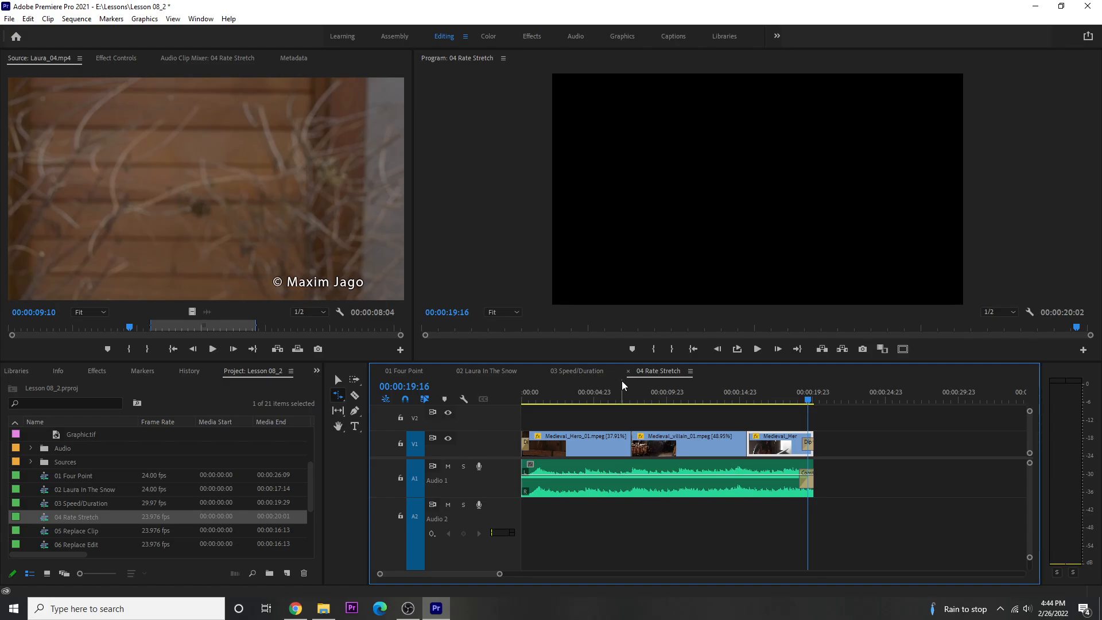
Step: With the Selection tool, select all the video clips in the sequence without the audio clip and set their time interpolation to Optical Flow
{"action": "left_click", "coordinate": [337, 380]}
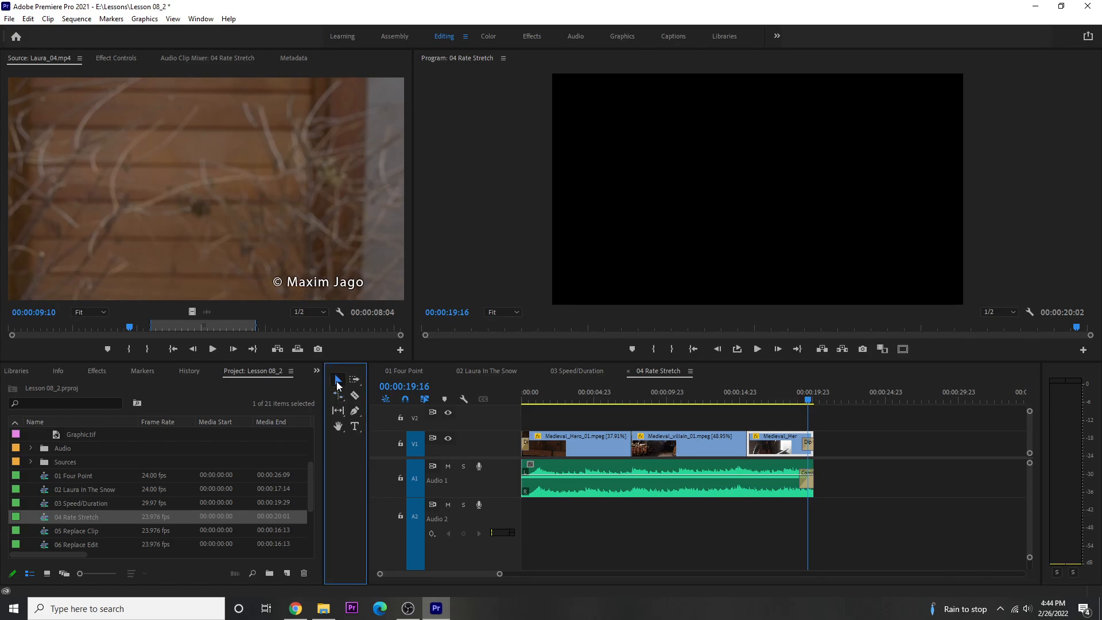
{"action": "left_click", "coordinate": [589, 420]}
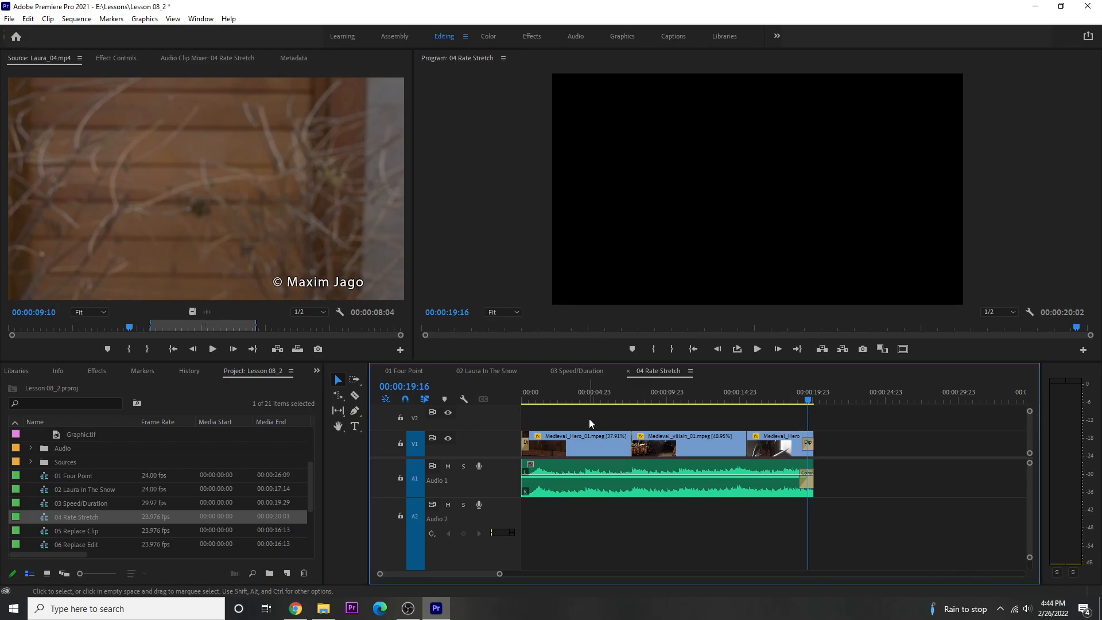
{"action": "key", "text": "ctrl+a"}
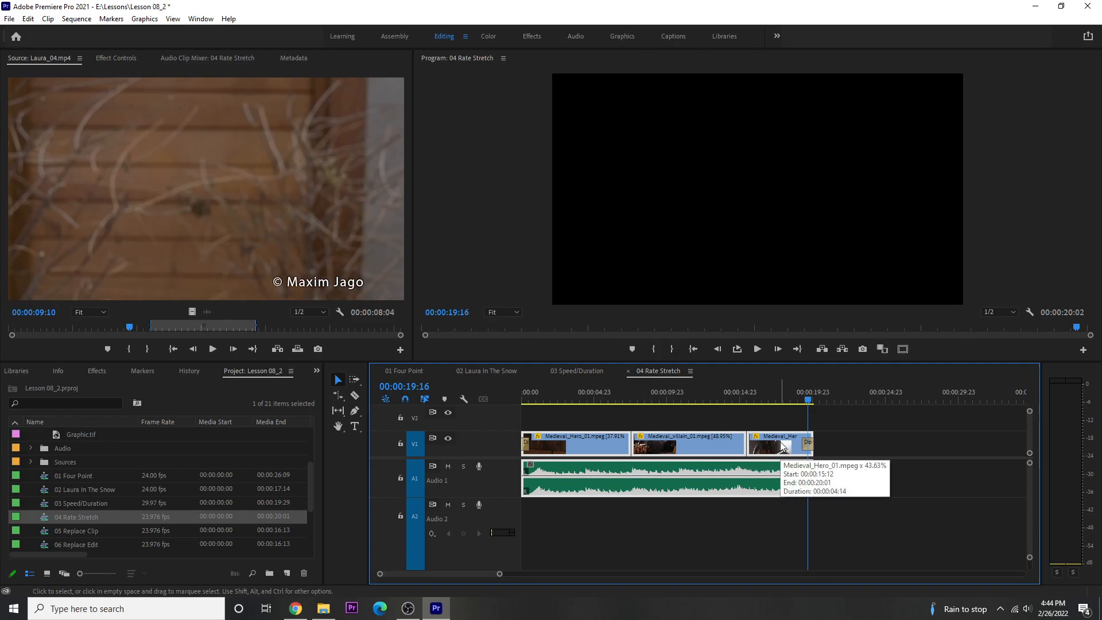
{"action": "key", "text": "ctrl+shift+d"}
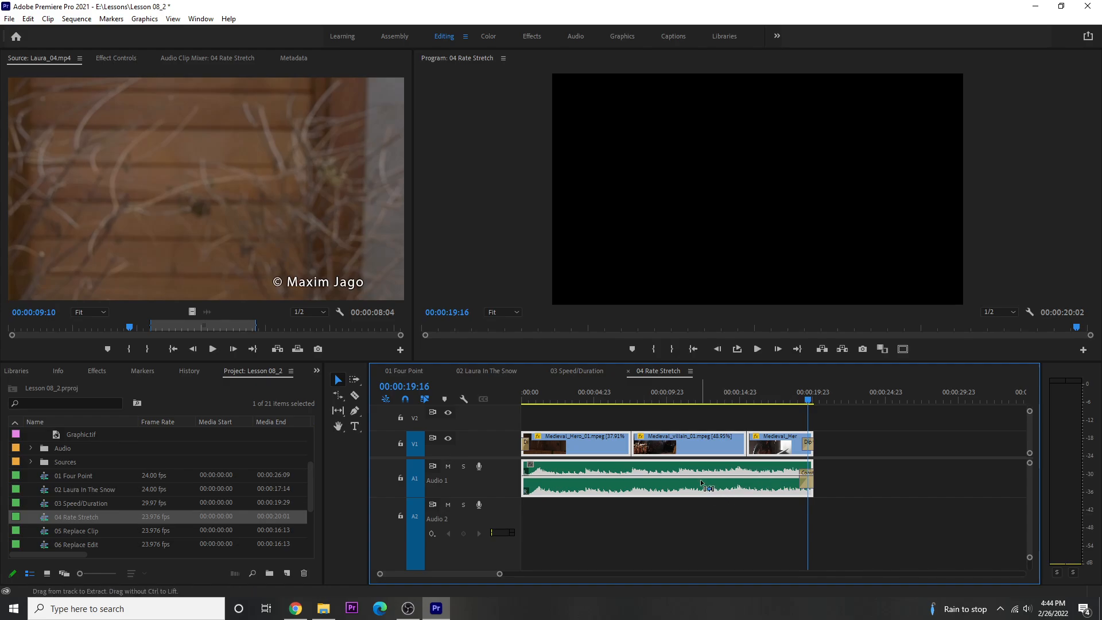
{"action": "left_click", "coordinate": [700, 480]}
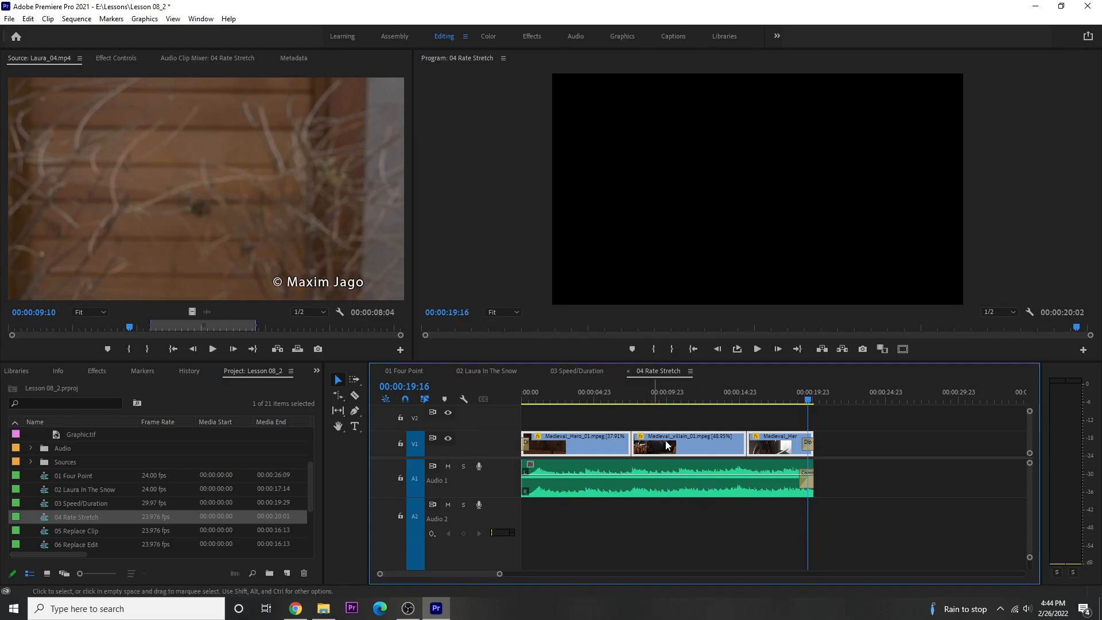
{"action": "mouse_move", "coordinate": [790, 440]}
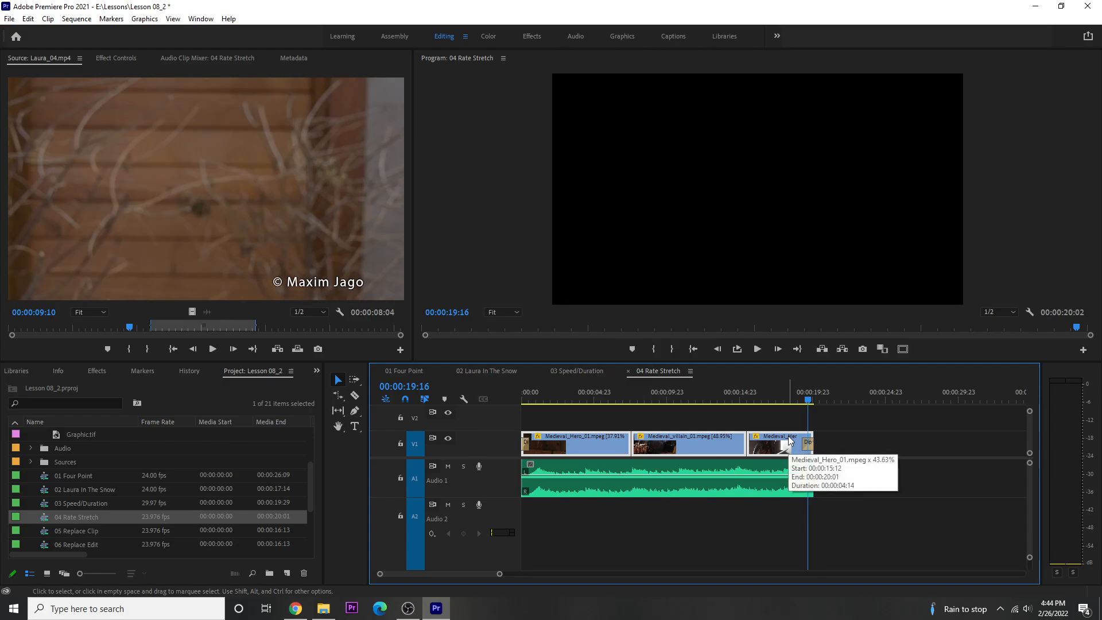
{"action": "key", "text": "ctrl+shift+d"}
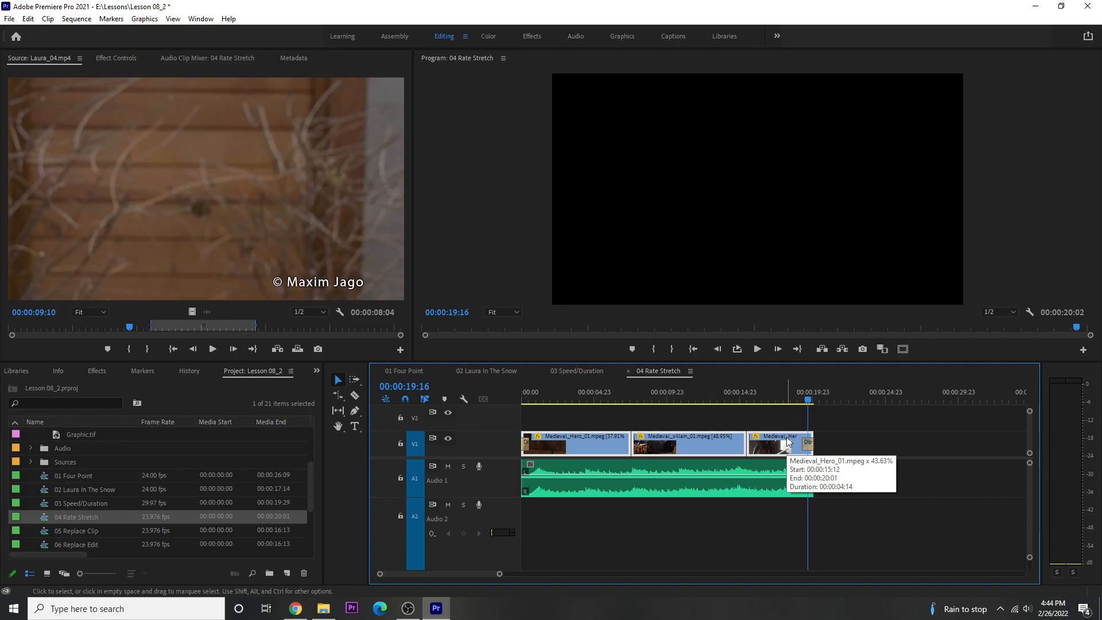
{"action": "right_click", "coordinate": [596, 448]}
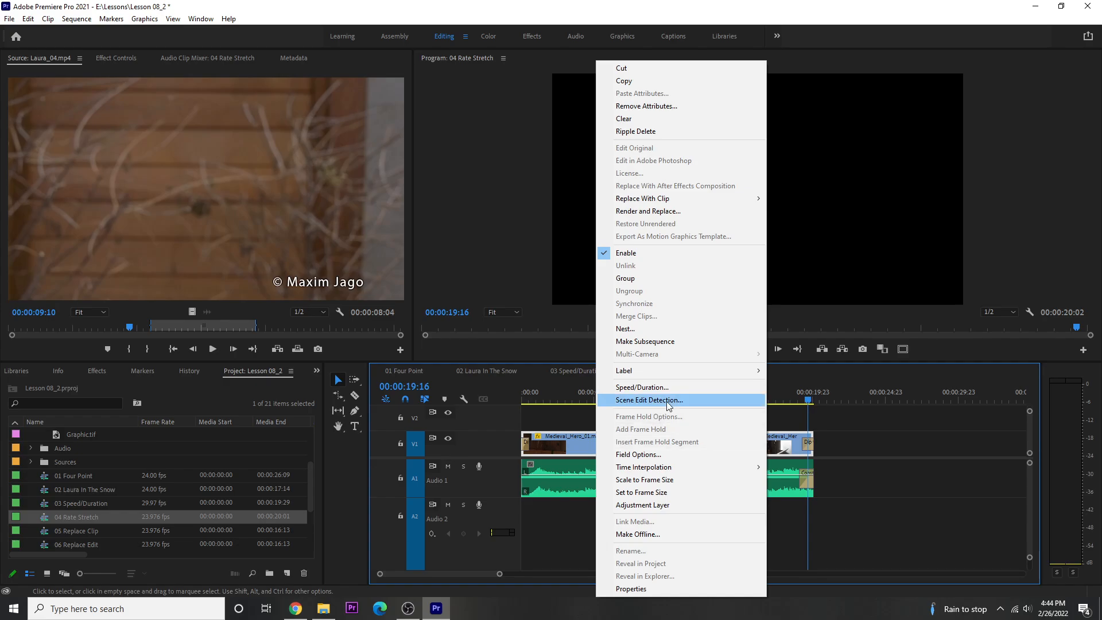
{"action": "mouse_move", "coordinate": [646, 467]}
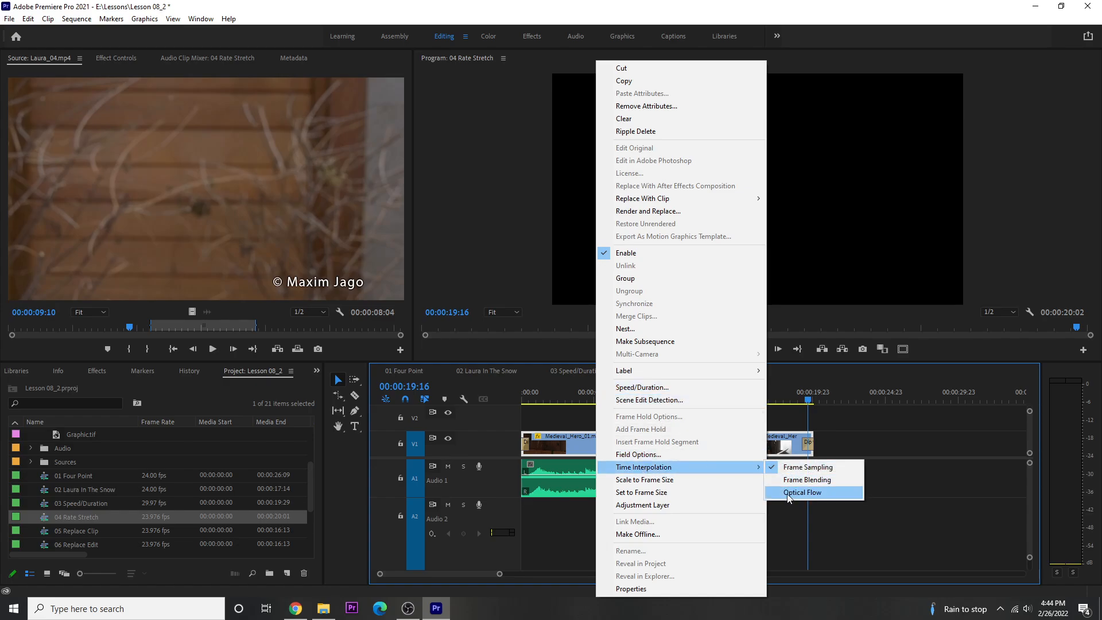
{"action": "left_click", "coordinate": [788, 497]}
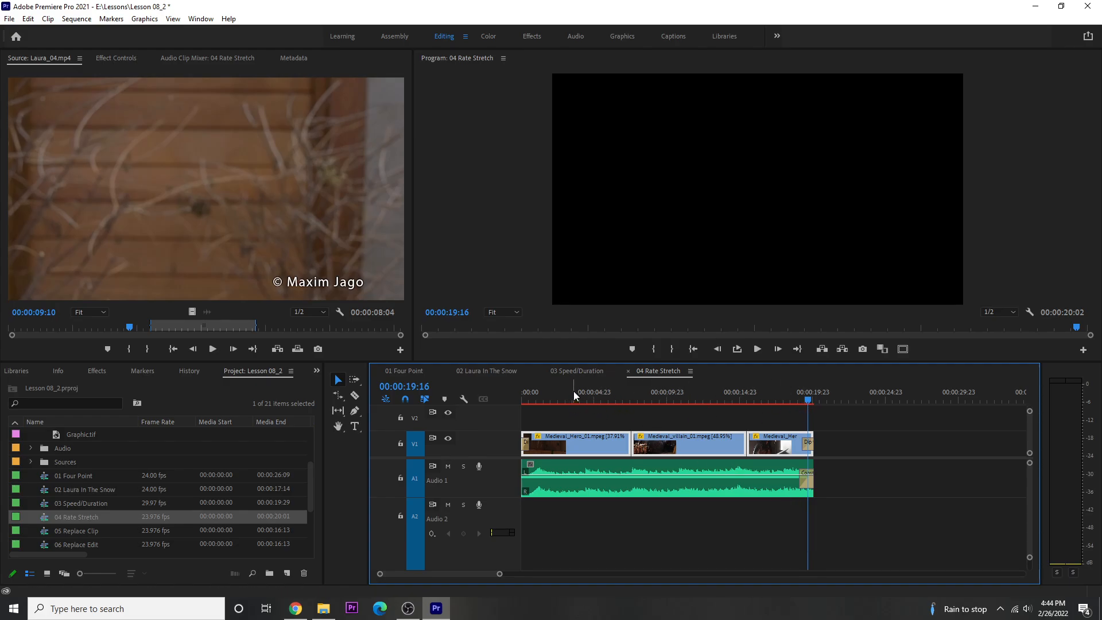
Step: Return the playhead to the sequence start and play through the clips to review the Optical Flow interpolation
{"action": "left_click_drag", "start_coordinate": [568, 392], "coordinate": [522, 400]}
{"action": "key", "text": "space"}
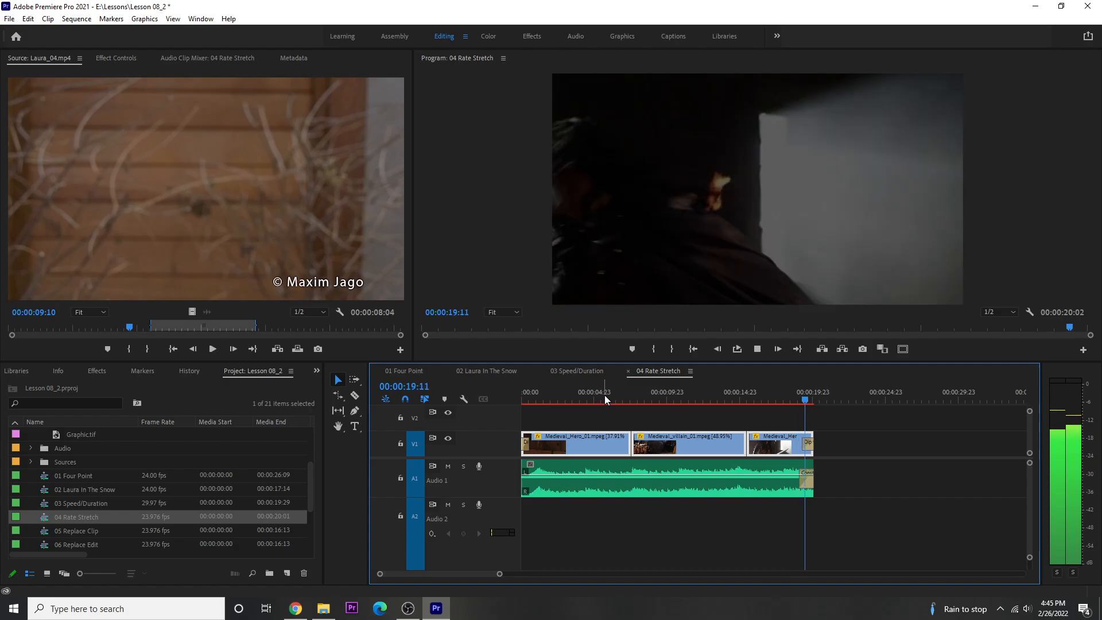
{"action": "key", "text": "space"}
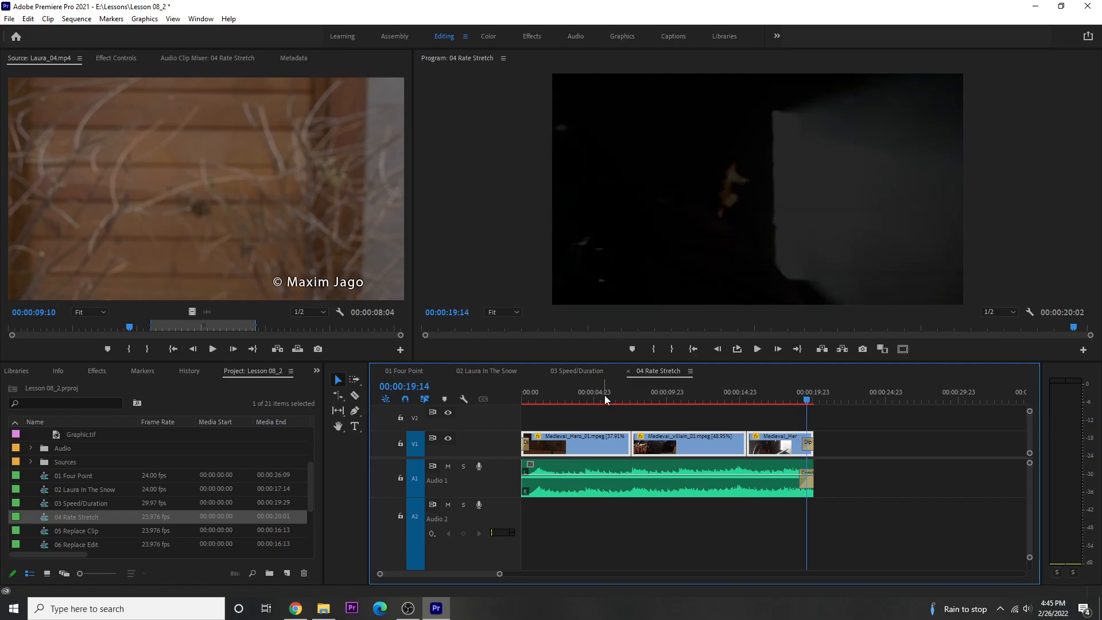